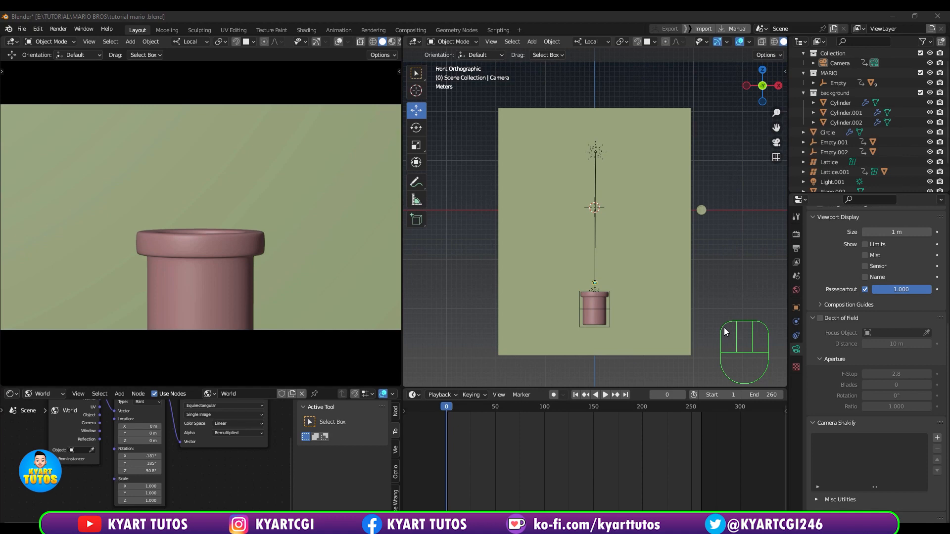
Scrub the animation to frame 105 and switch the camera viewport to Material Preview shading
middle_drag(622, 229, 658, 218)
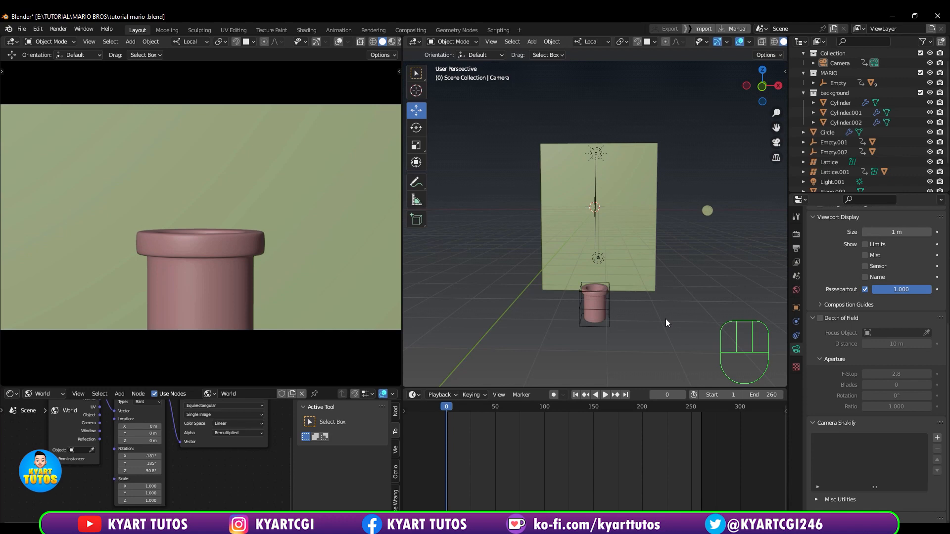
key(KP_1)
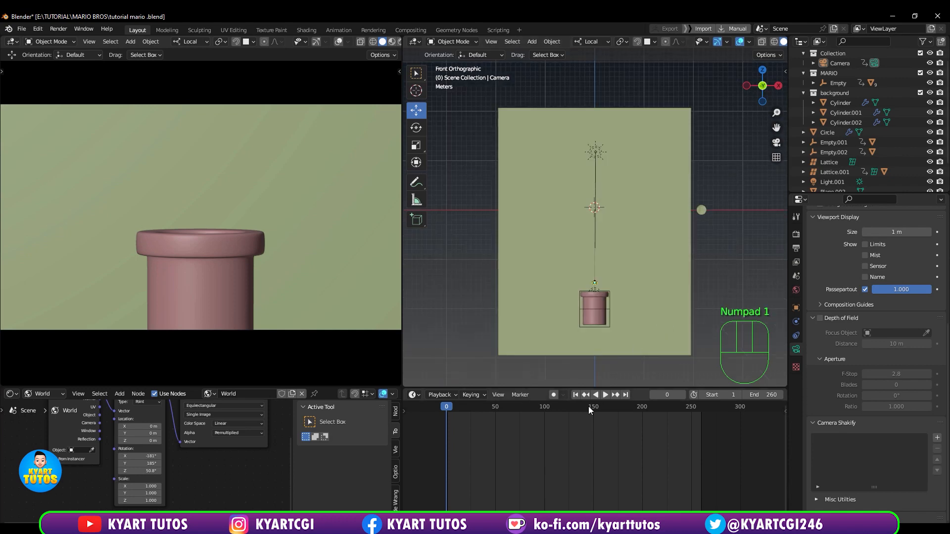
drag(447, 407, 534, 416)
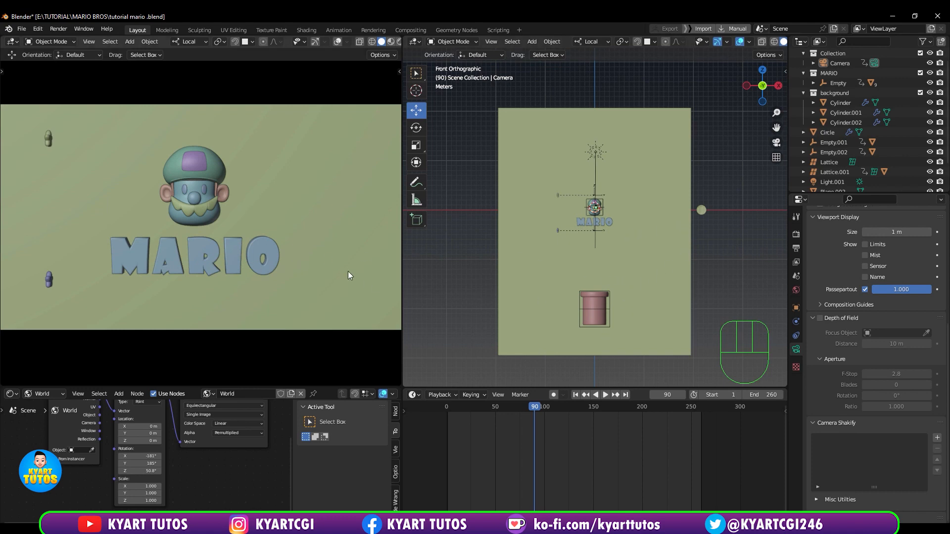
click(538, 410)
drag(538, 410, 549, 407)
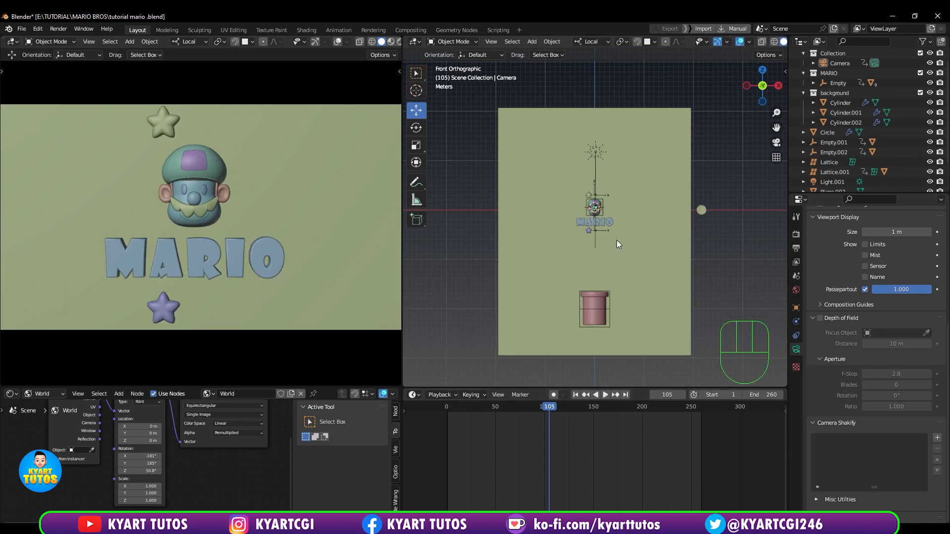
click(391, 41)
click(605, 394)
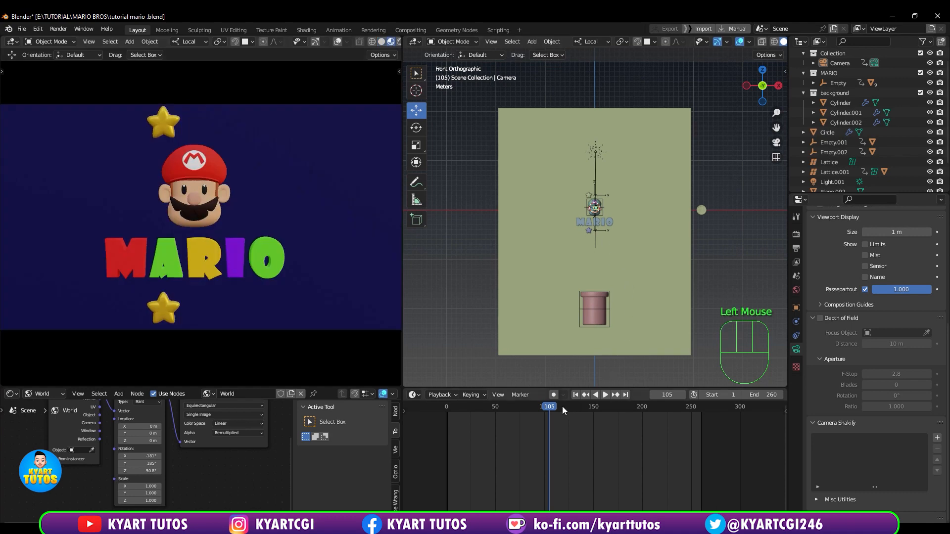
Play the animation from frame 0, stop it, and move the current frame back to 98
click(507, 412)
drag(502, 412, 448, 427)
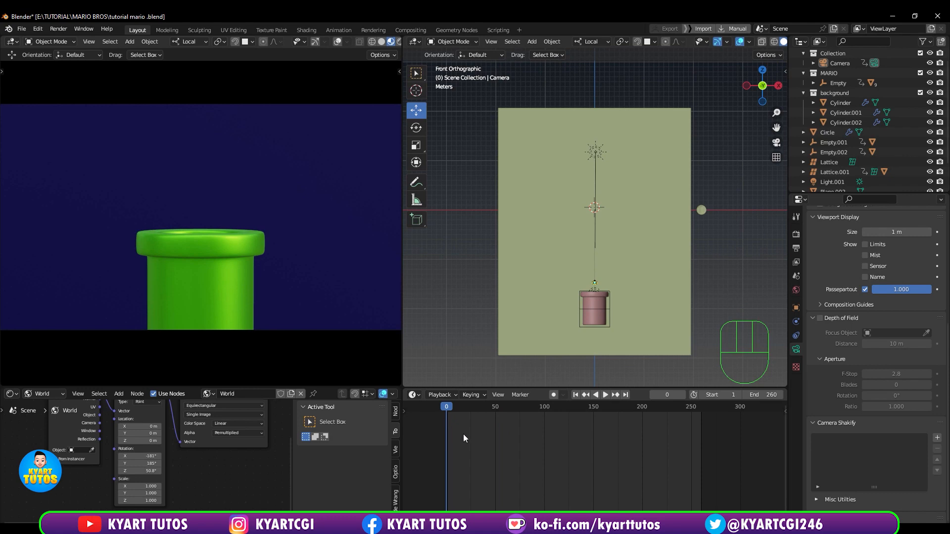
key(space)
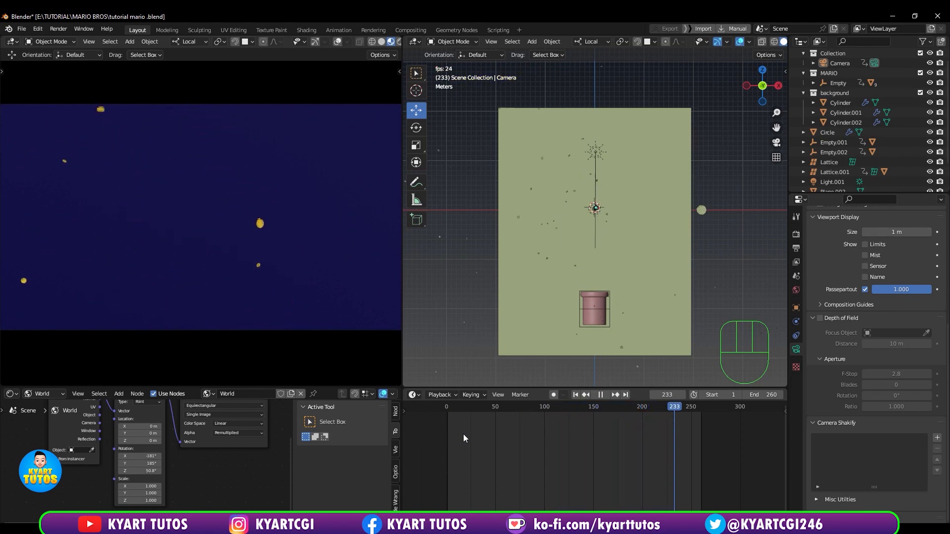
key(space)
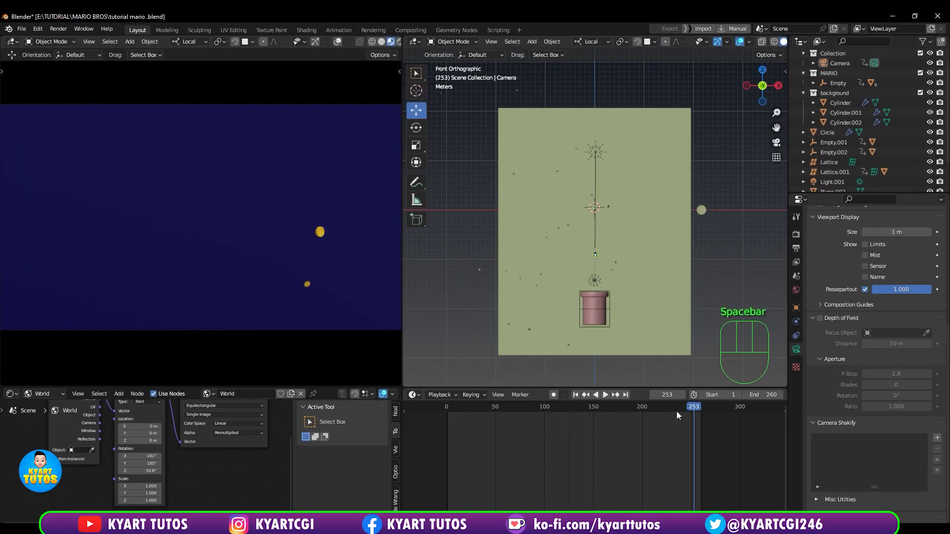
drag(698, 411, 543, 429)
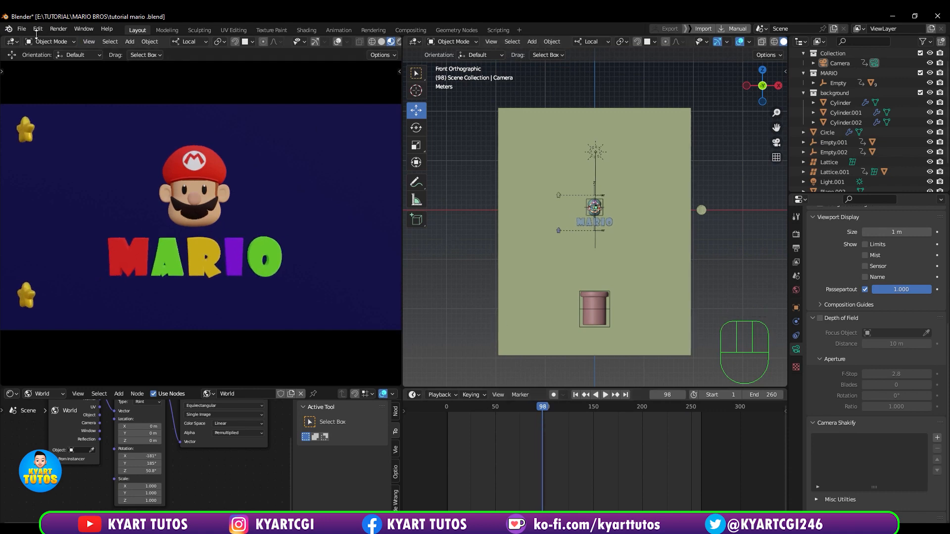
Check the installed add-ons in the preferences by searching for "ext"
click(38, 29)
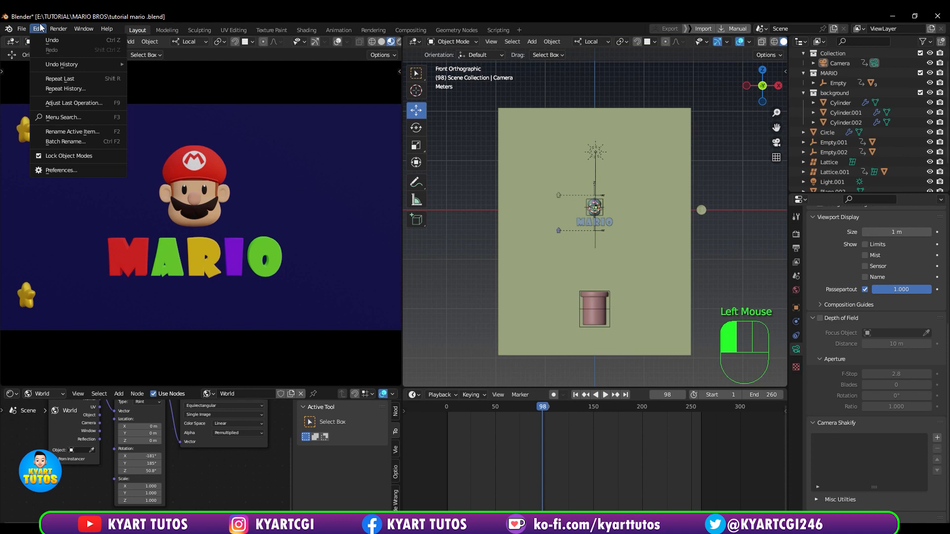
click(78, 171)
click(258, 66)
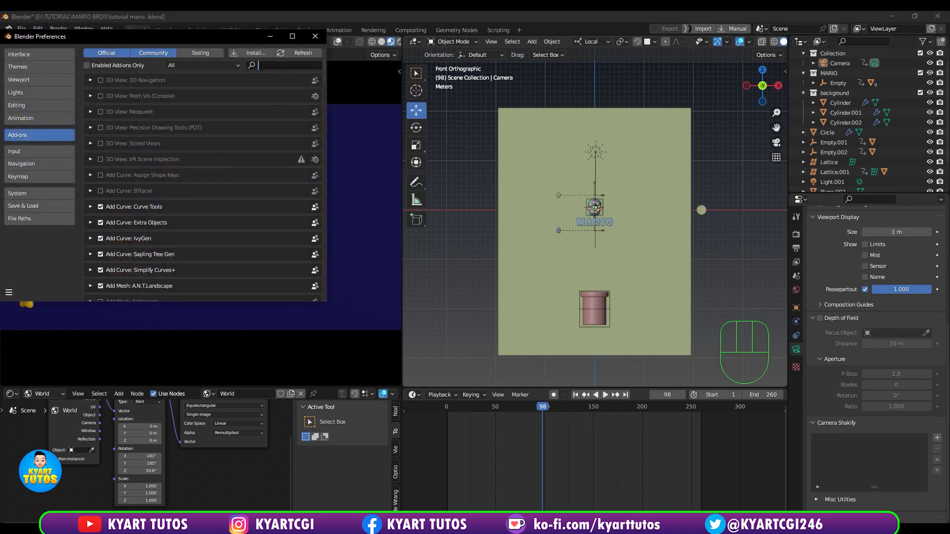
text(ext)
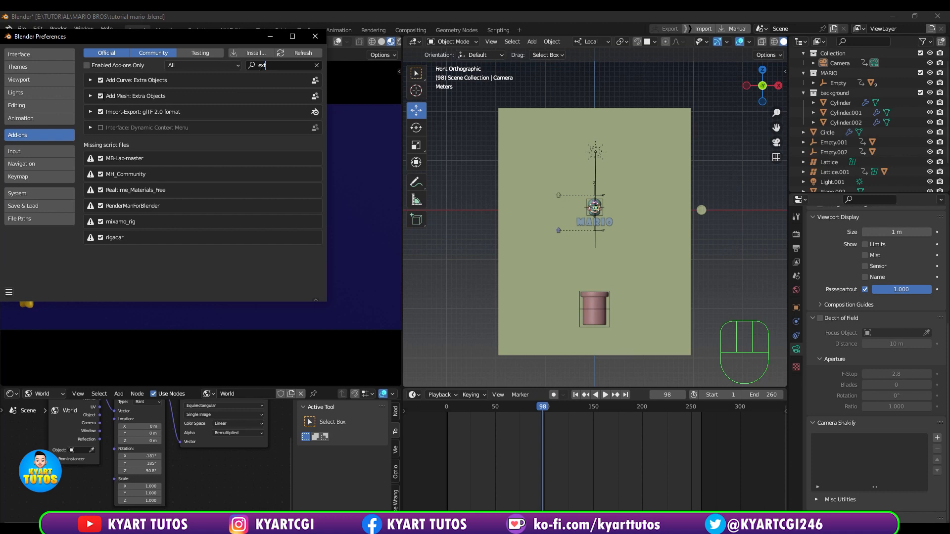
click(315, 36)
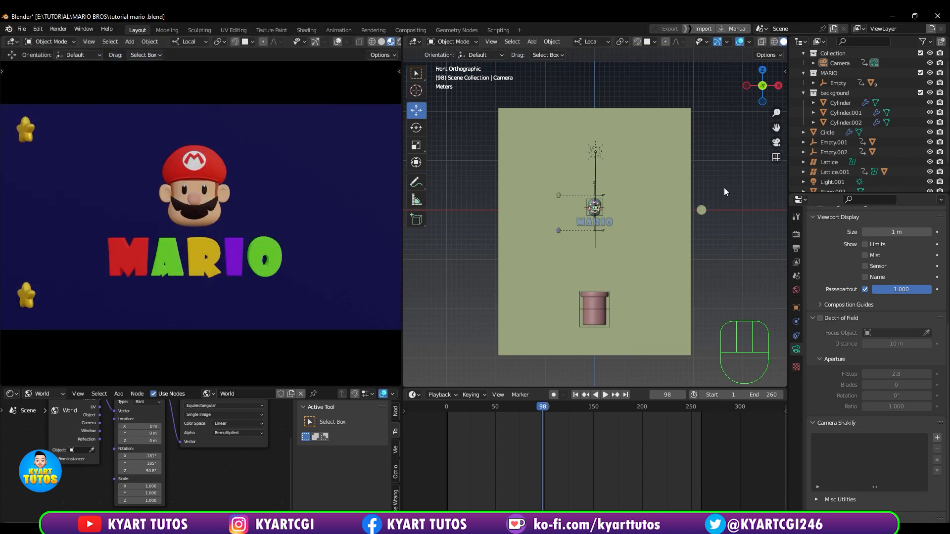
Add a Simple Star mesh from the extra objects and isolate it in local view from the front
scroll(664, 293, up, 2)
shift+middle_drag(665, 293, 694, 307)
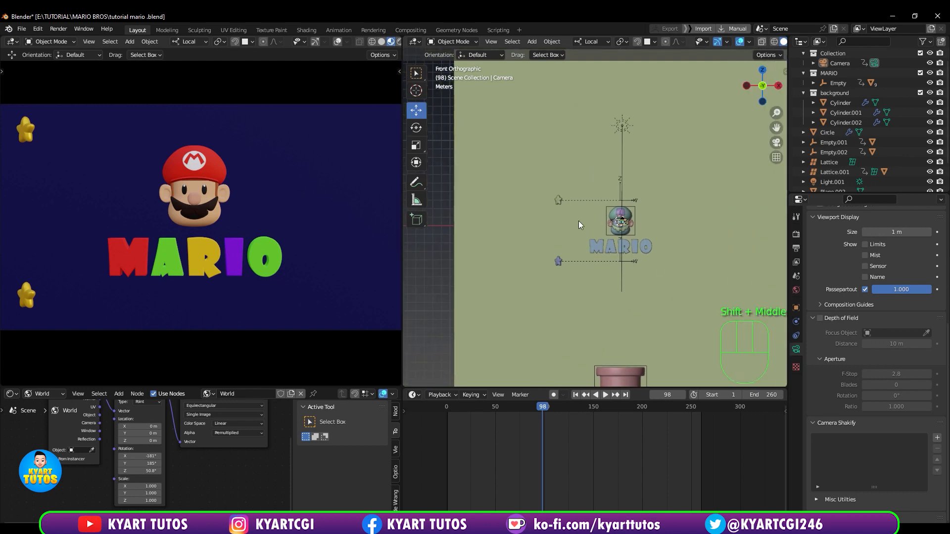
key(shift+a)
mouse_move(542, 219)
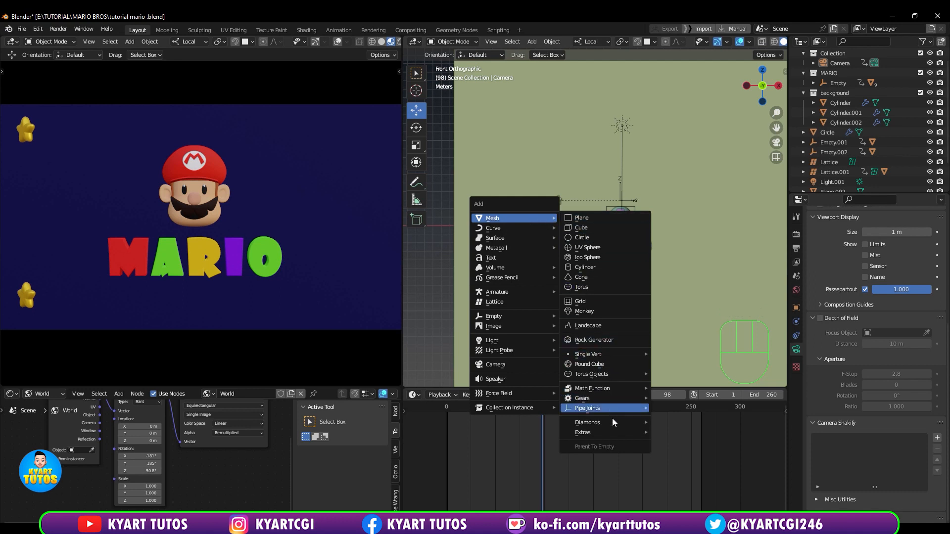
mouse_move(618, 438)
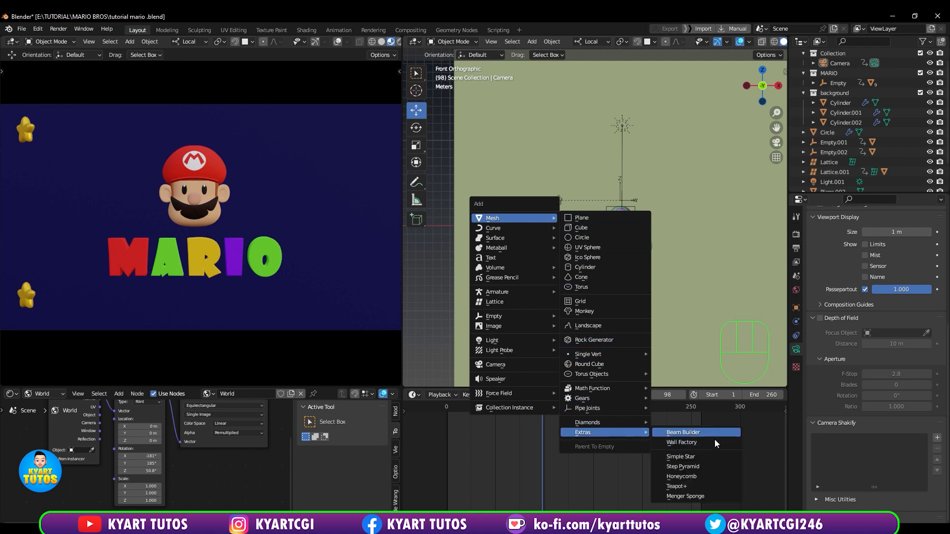
click(717, 458)
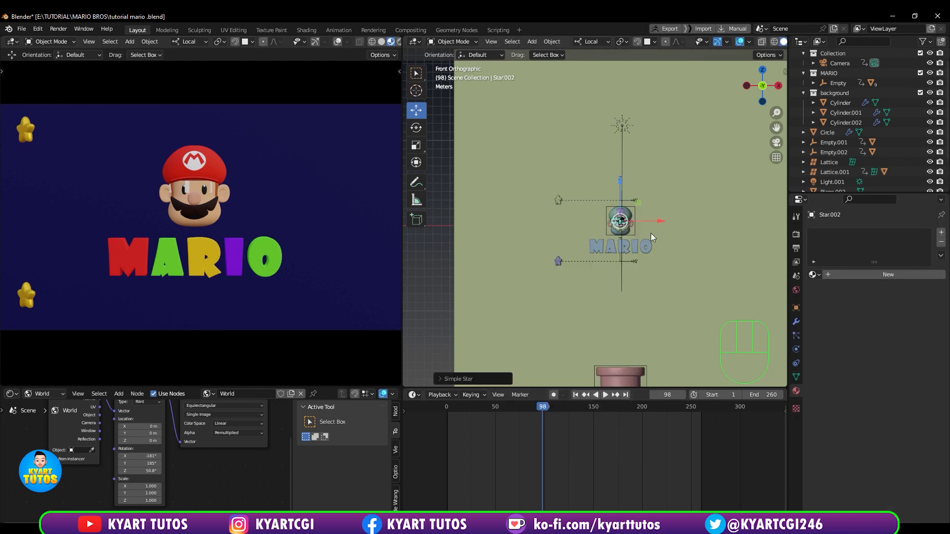
key(KP_Divide)
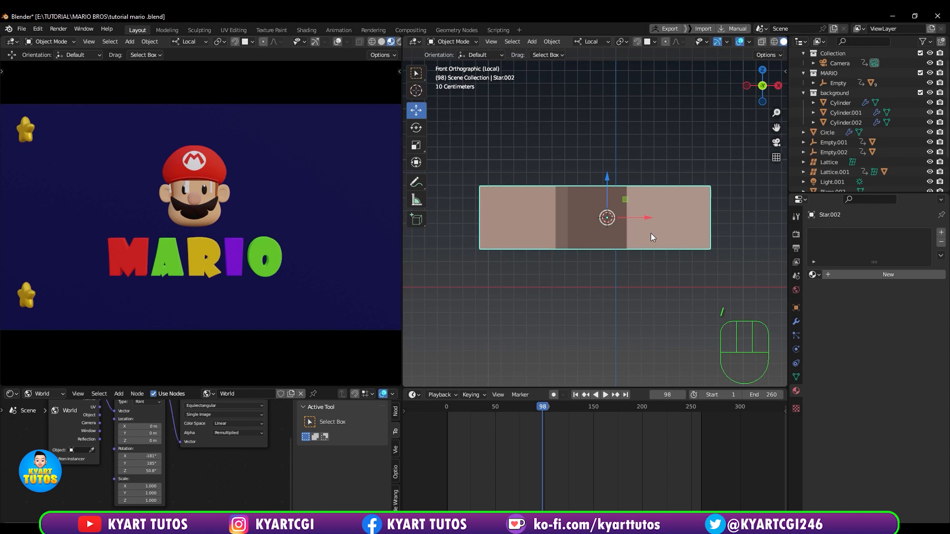
middle_drag(630, 201, 617, 255)
key(KP_1)
scroll(622, 258, down, 2)
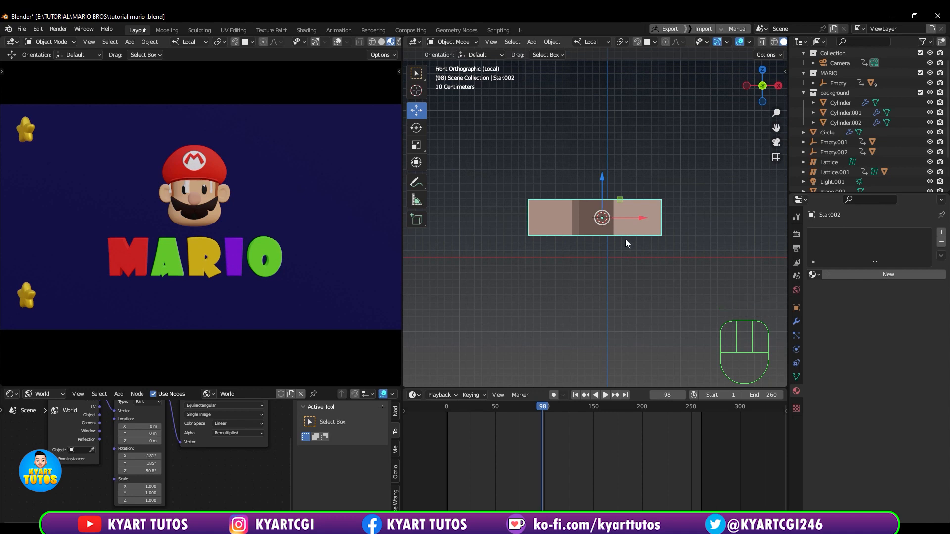
Rotate the star 90° about its local X axis and turn it about 18° in the front view so one point faces up
key(r)
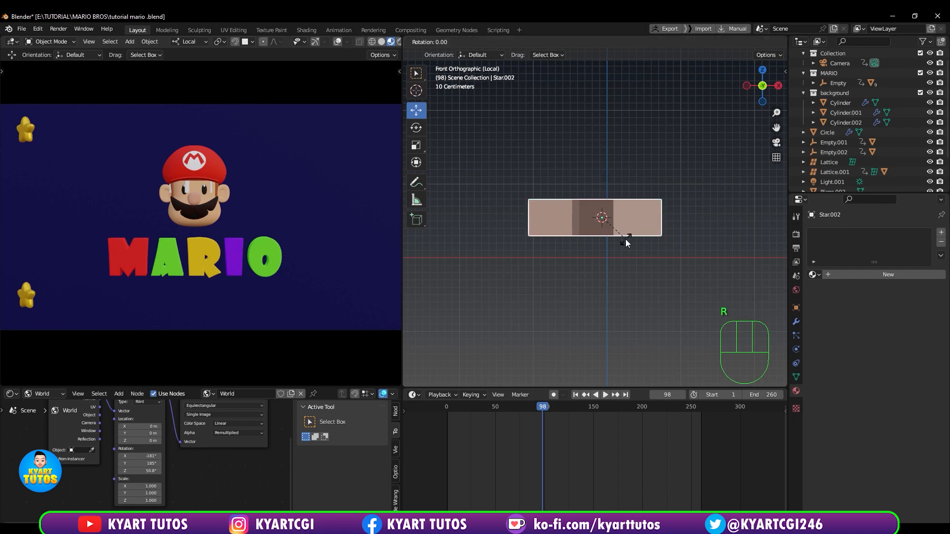
text(x90)
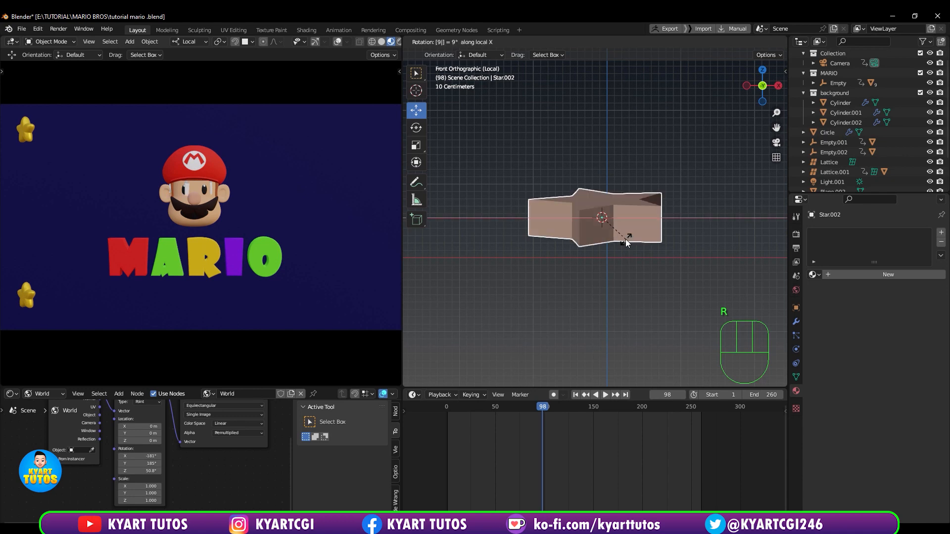
key(Return)
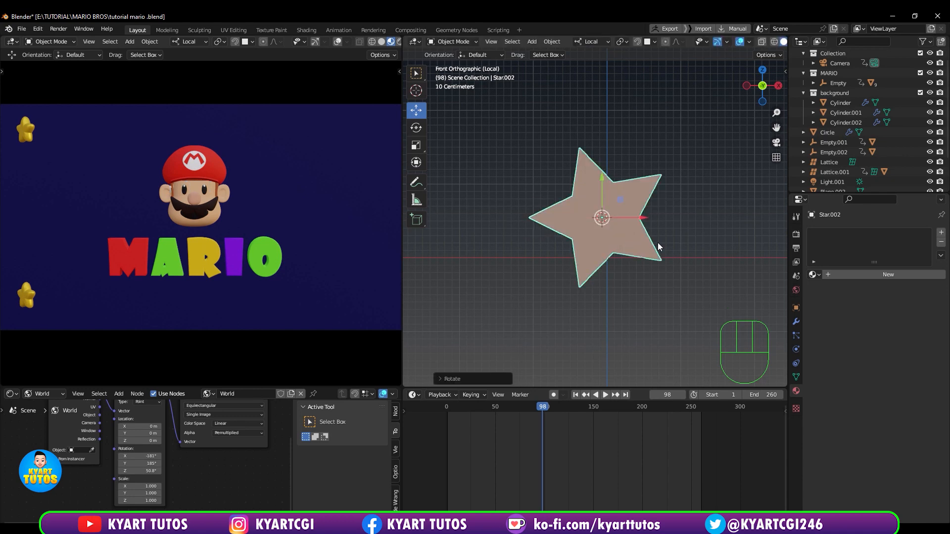
key(r)
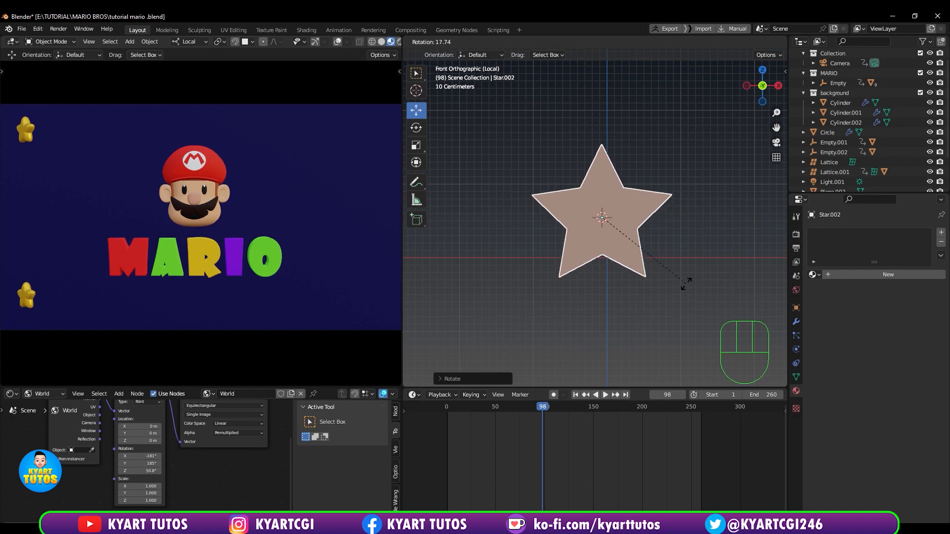
click(687, 283)
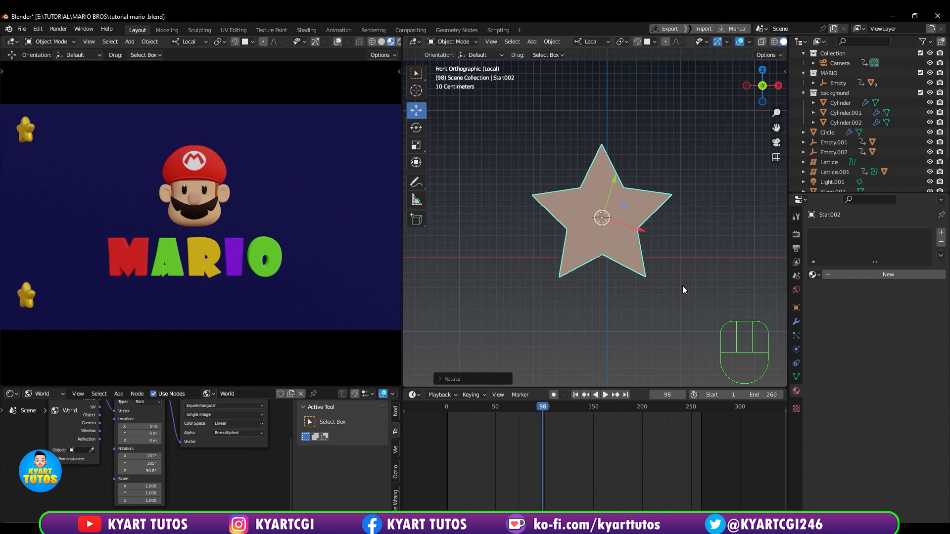
Add a level 2 subdivision surface to the star and shade it smooth
key(ctrl+2)
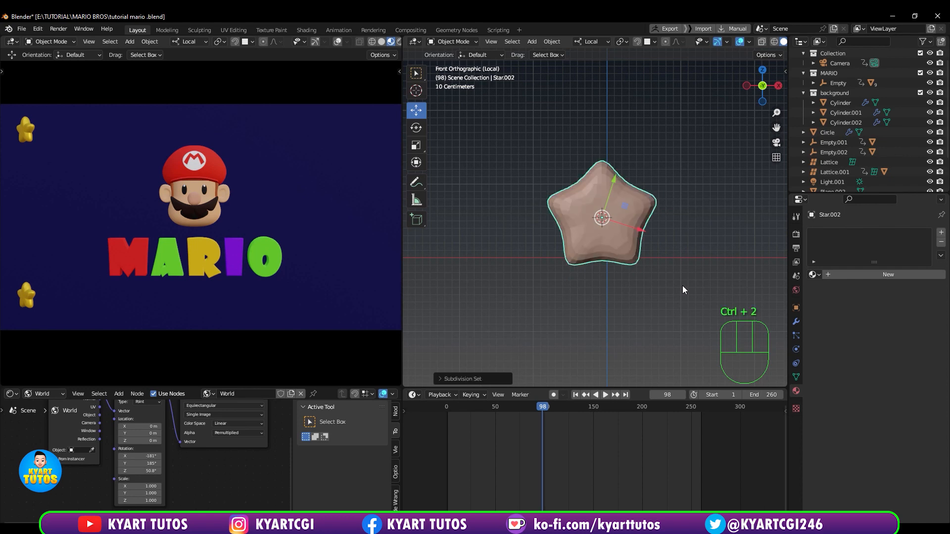
right_click(628, 239)
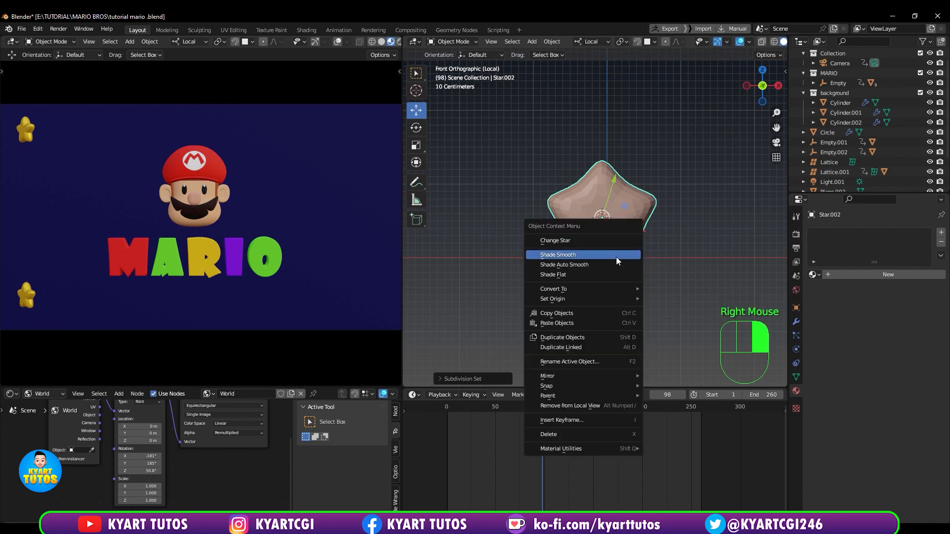
click(616, 255)
Bevel the five front edges that run from the star's centre to its inner corners, making the points more defined
key(Tab)
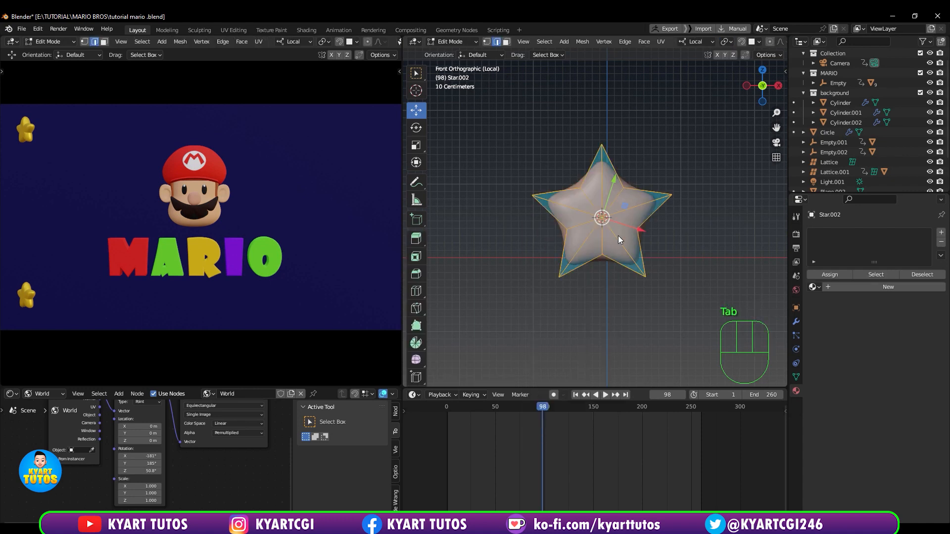
middle_drag(621, 263, 625, 259)
scroll(625, 259, up, 2)
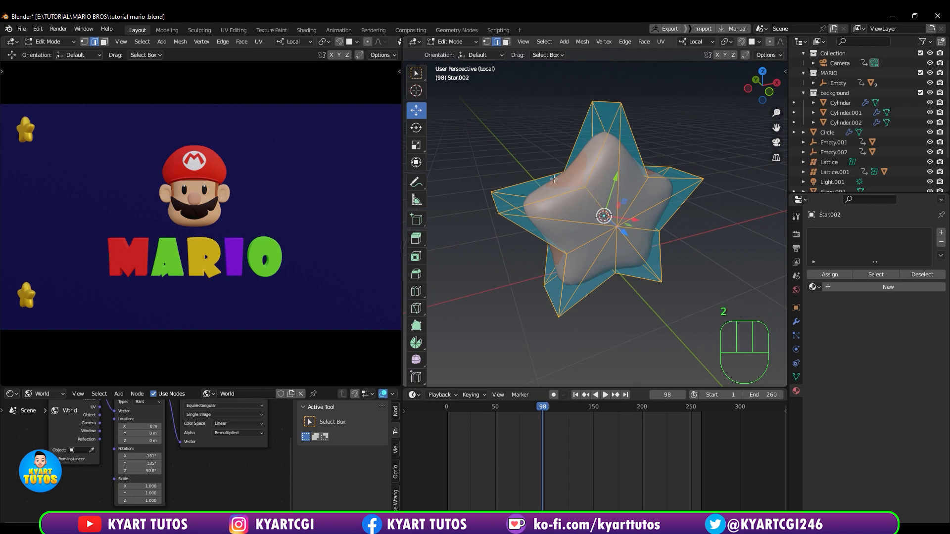
double_click(596, 200)
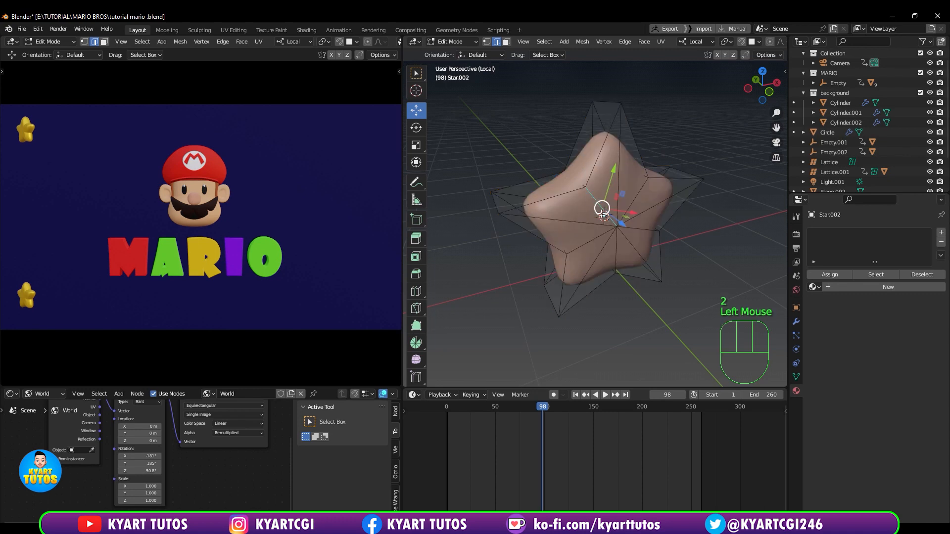
alt+click(598, 198)
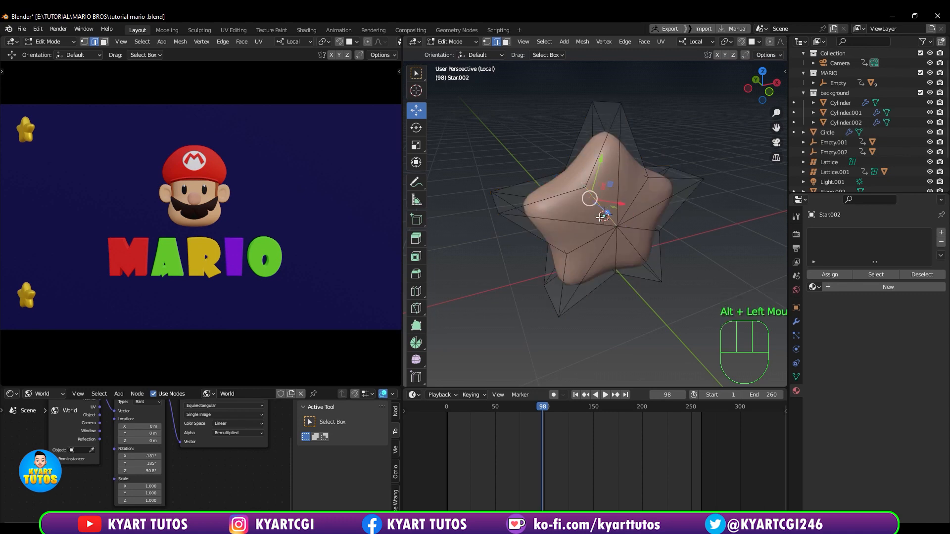
alt+middle_click(570, 207)
middle_drag(615, 261, 581, 250)
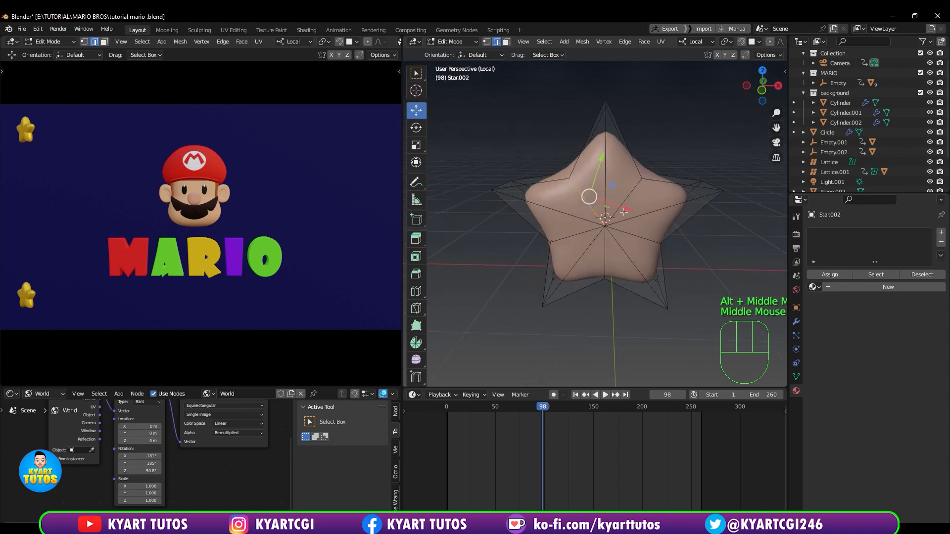
alt+shift+click(637, 191)
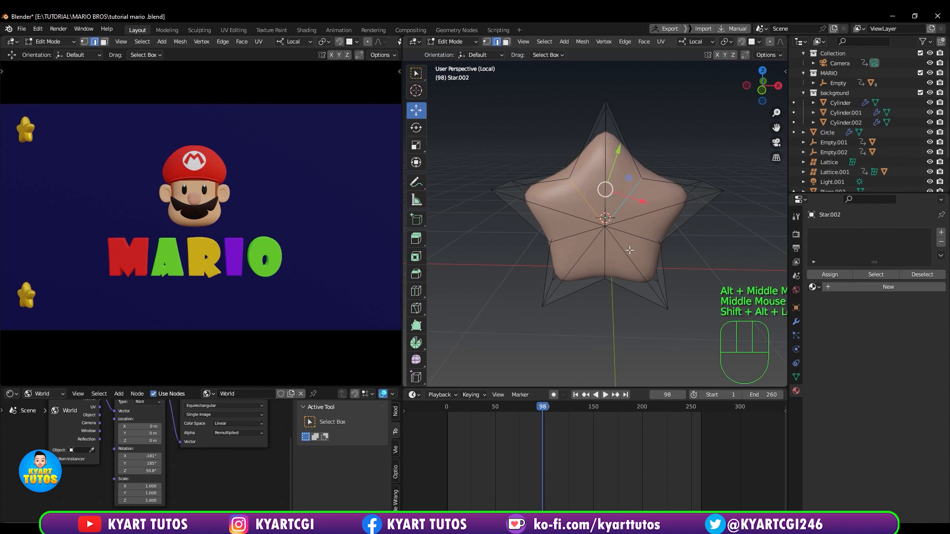
alt+shift+click(605, 266)
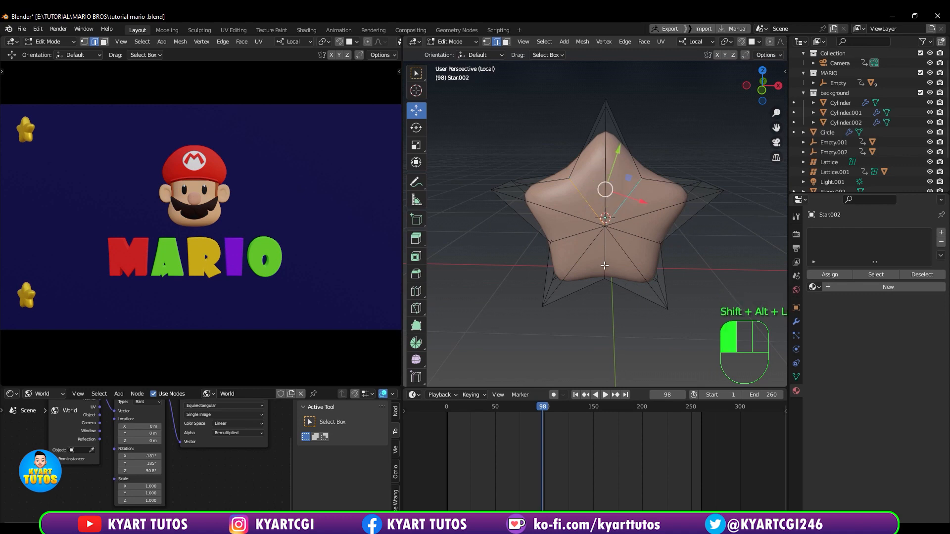
alt+shift+click(643, 239)
alt+shift+click(568, 239)
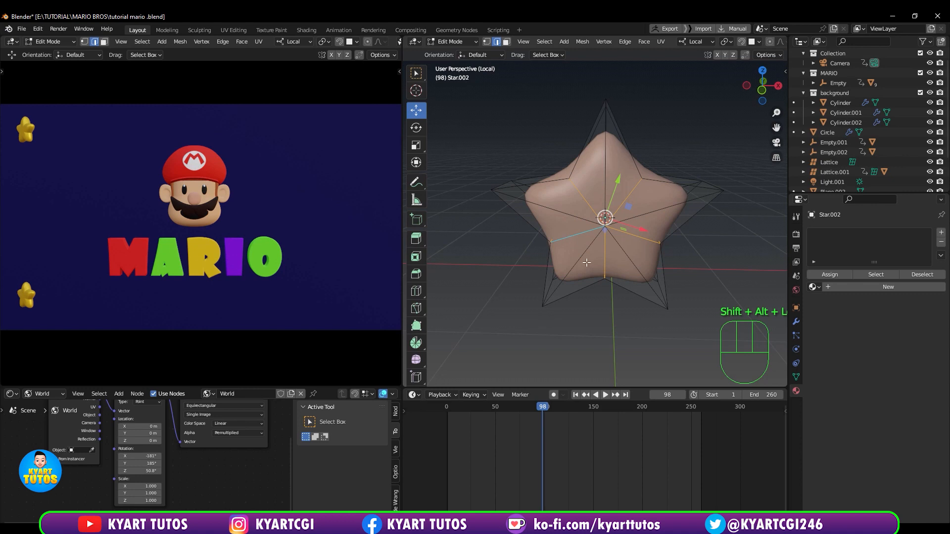
key(ctrl+b)
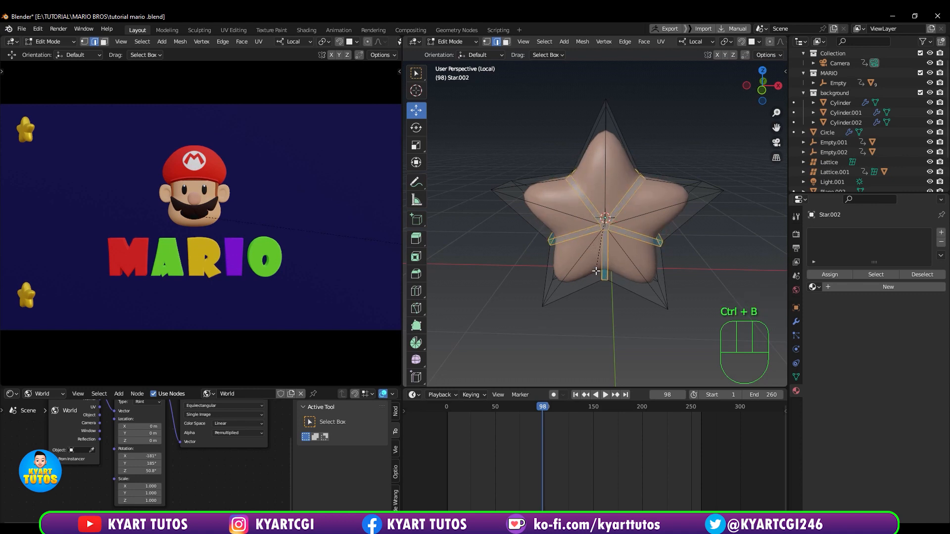
click(608, 287)
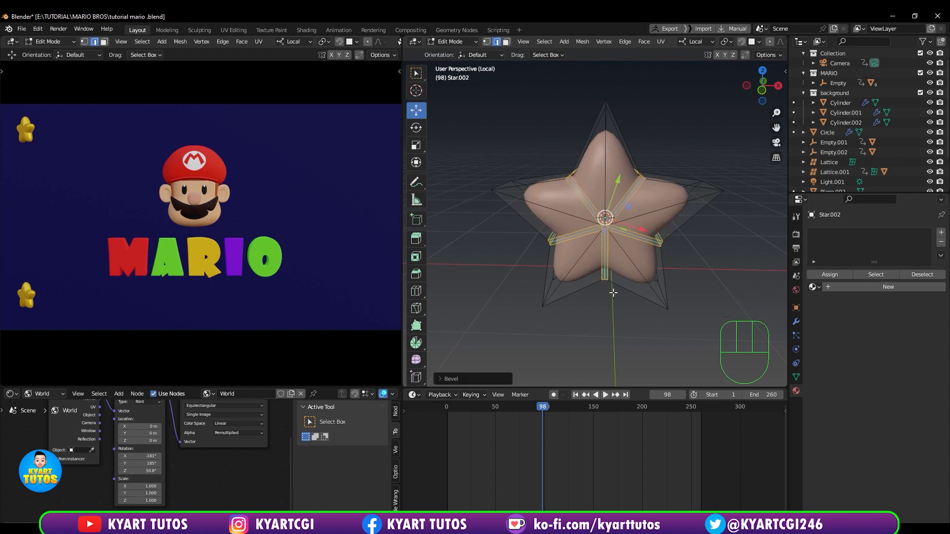
key(Tab)
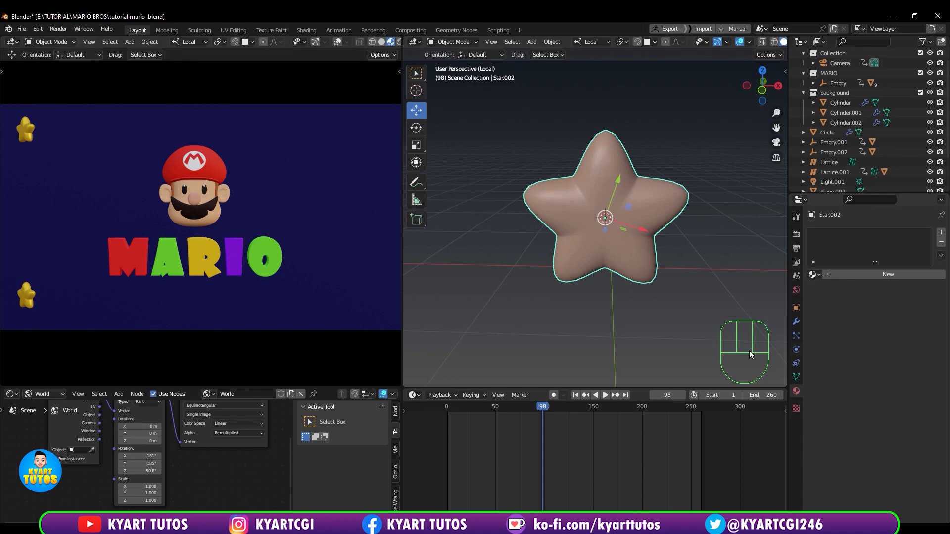
Delete the practice star and return to the full scene with Material Preview shading
scroll(635, 283, down, 1)
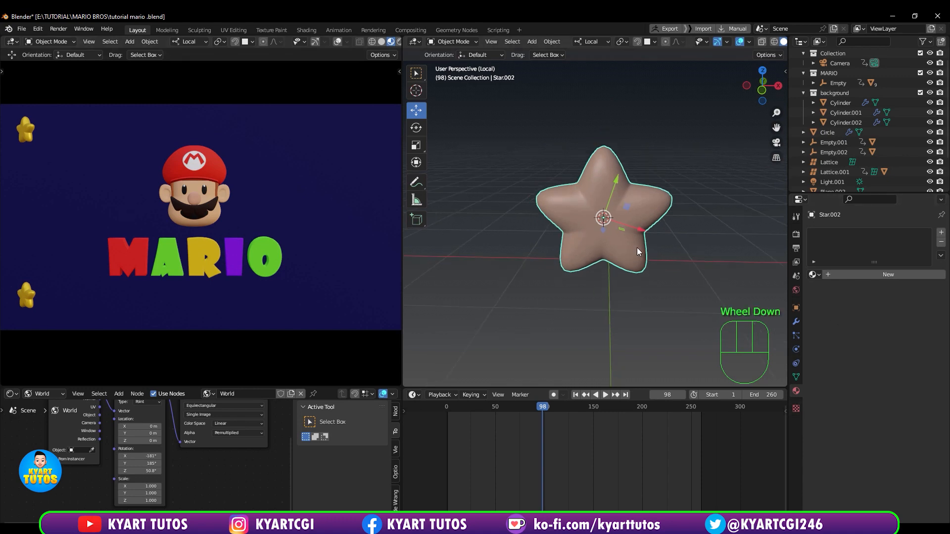
key(Delete)
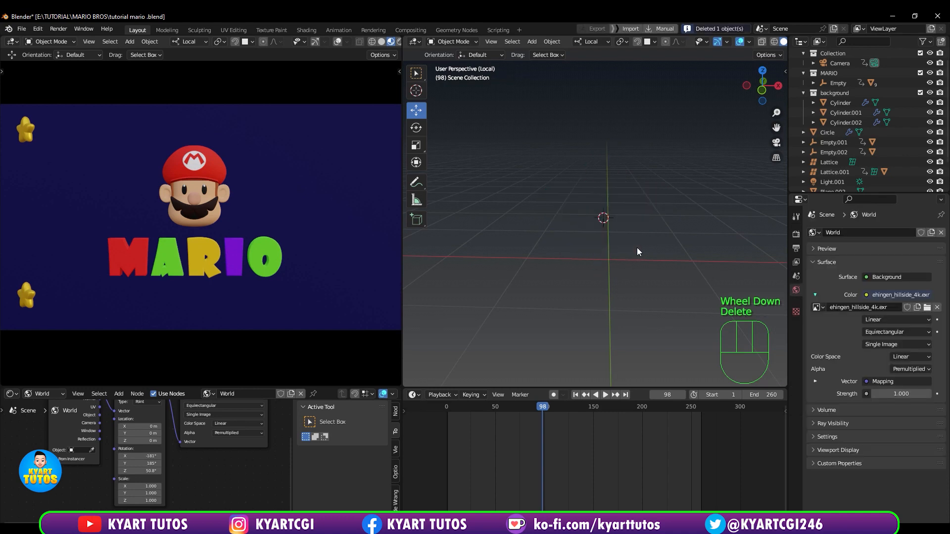
key(KP_Divide)
middle_drag(649, 272, 598, 370)
scroll(637, 322, up, 2)
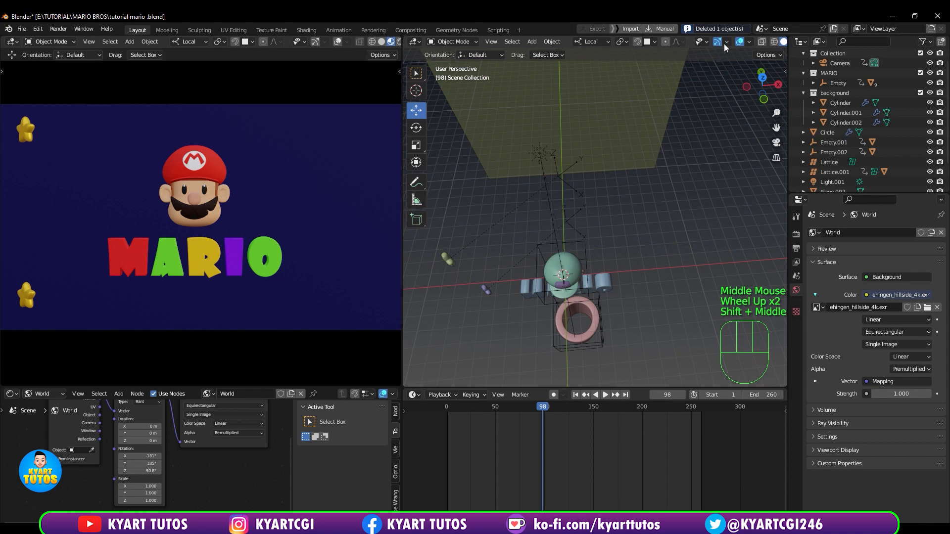
middle_drag(784, 46, 761, 47)
click(761, 42)
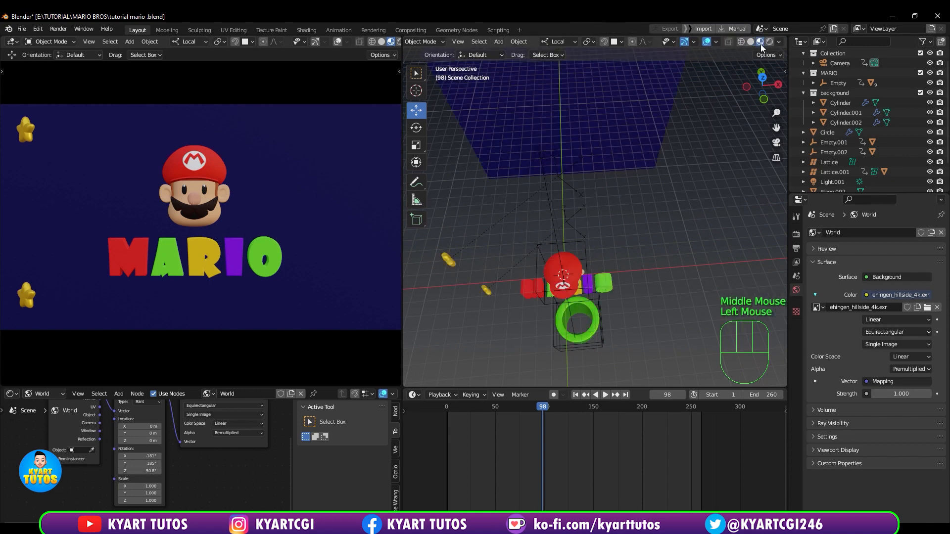
Select the stars' parent empty behind Mario's head and examine its placement and the object types available to add
scroll(622, 173, up, 3)
mouse_move(616, 200)
middle_down()
mouse_move(554, 167)
mouse_move(540, 143)
mouse_move(549, 149)
middle_up()
click(637, 197)
middle_drag(641, 224, 662, 238)
key(shift+a)
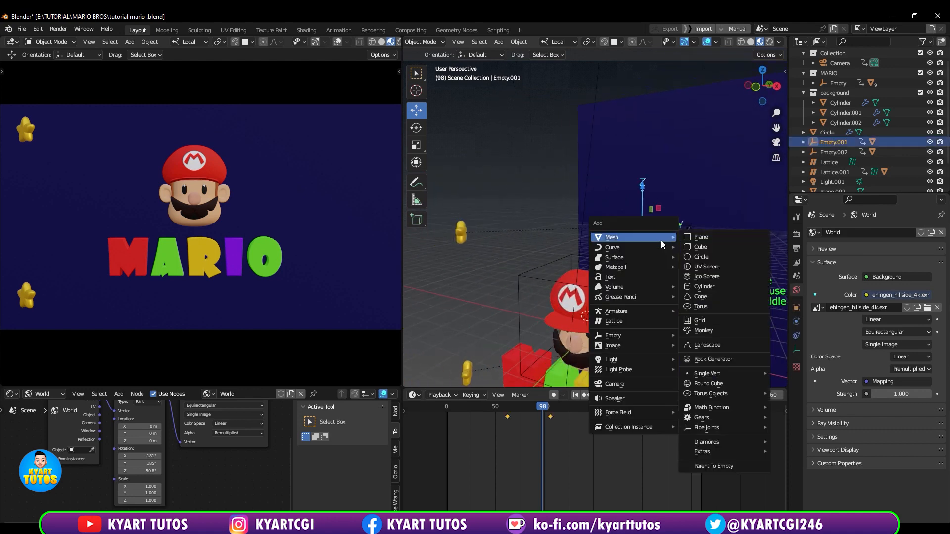
mouse_move(655, 337)
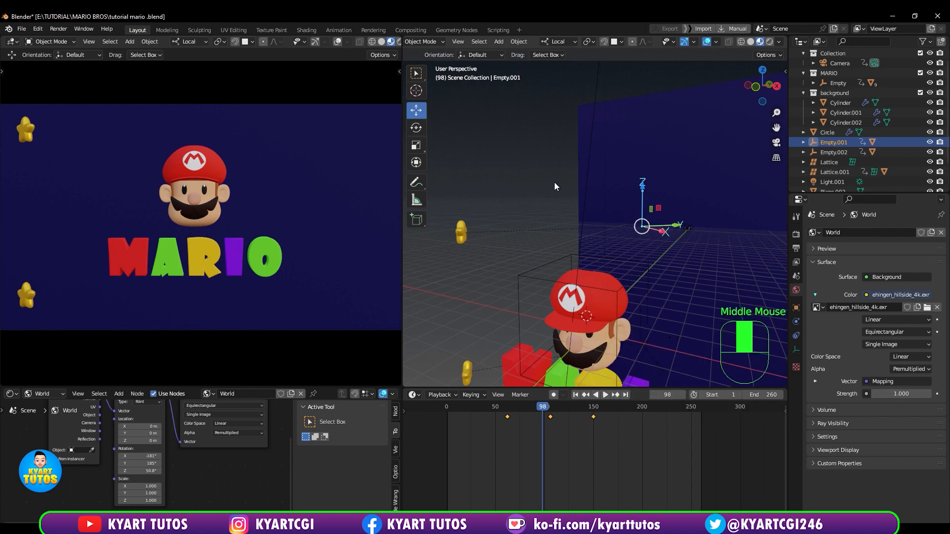
middle_drag(554, 182, 574, 229)
scroll(560, 199, down, 3)
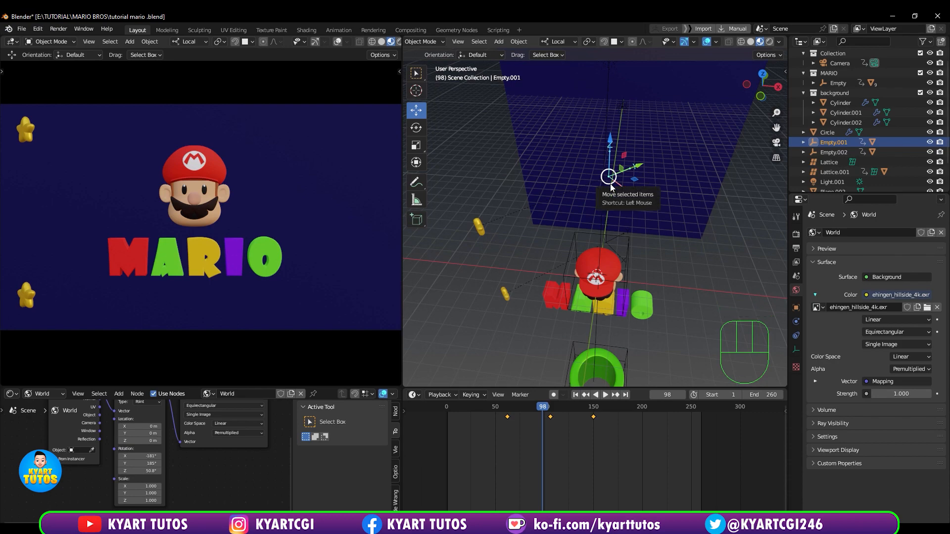
middle_drag(636, 193, 654, 200)
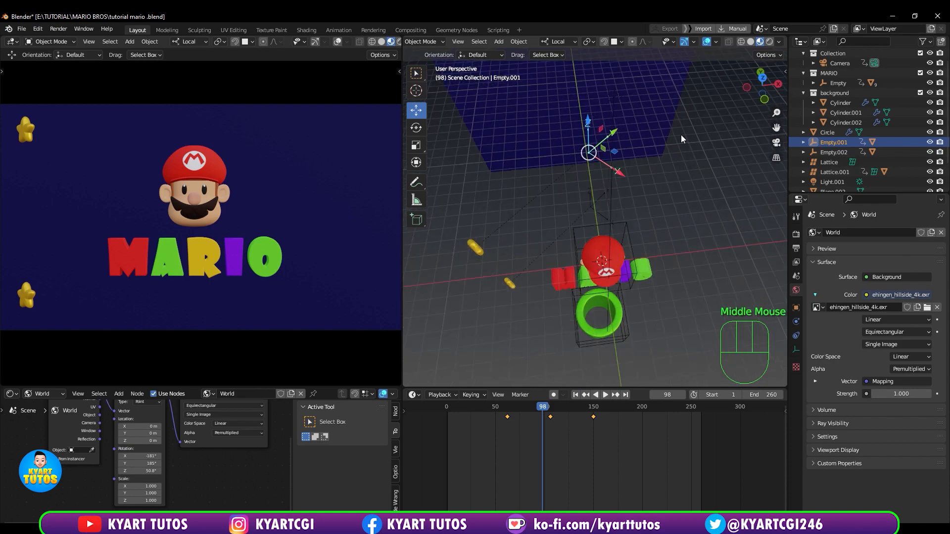
scroll(681, 135, up, 2)
shift+middle_drag(667, 125, 625, 174)
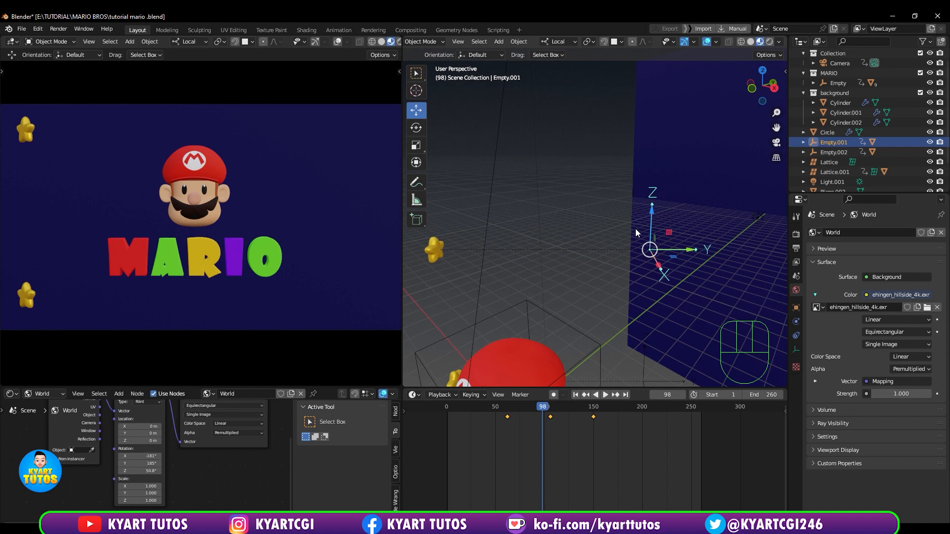
Examine from above how the empty carries the star at frames 90 and 80, including a trial scaling of the empty
key(KP_1)
key(KP_7)
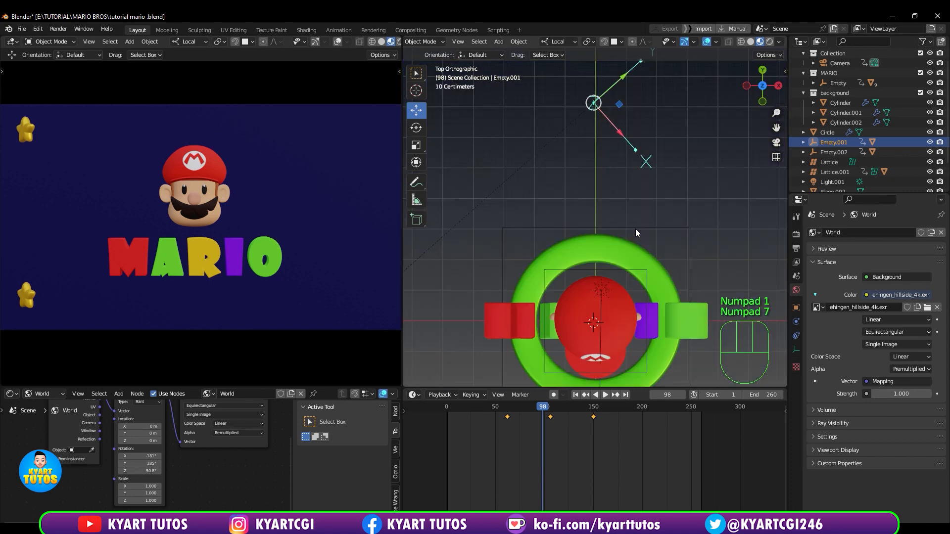
scroll(637, 239, down, 2)
shift+middle_drag(688, 266, 683, 252)
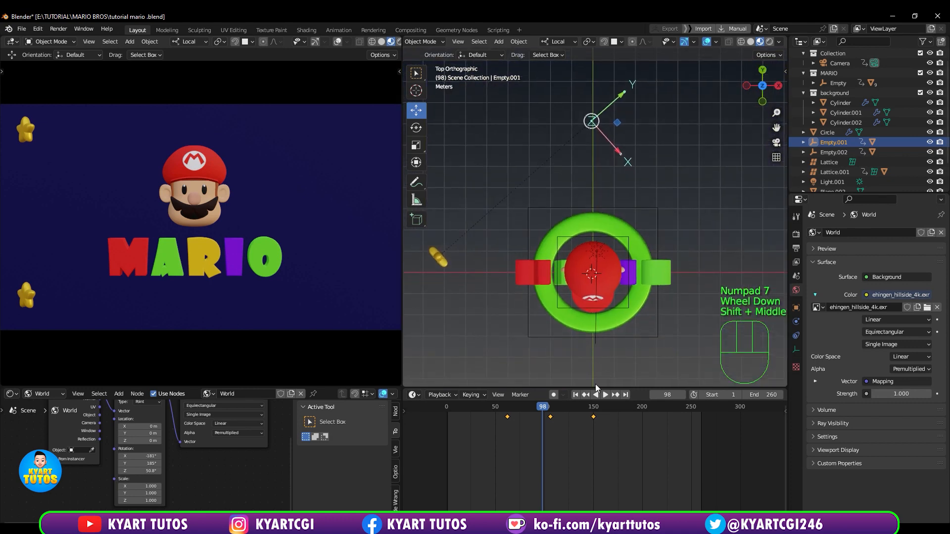
drag(544, 413, 535, 435)
scroll(517, 220, down, 3)
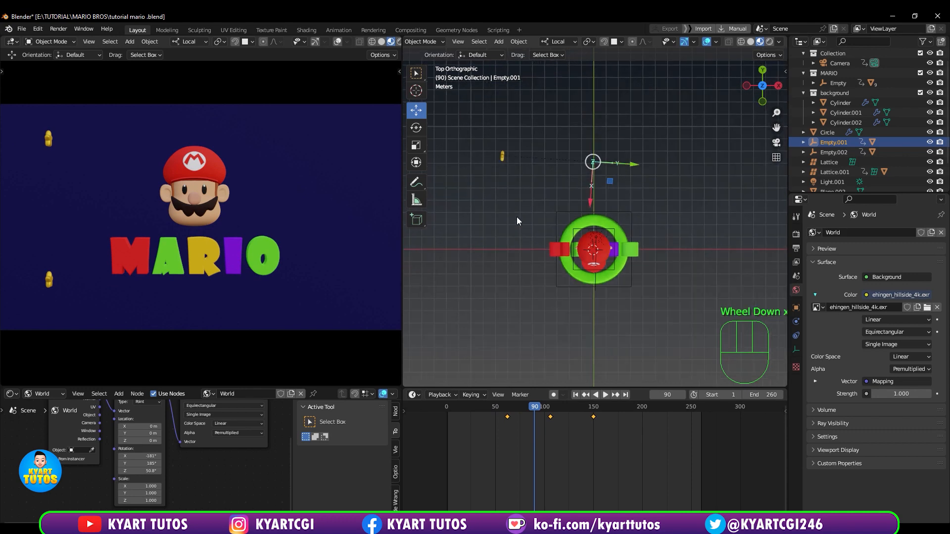
key(s)
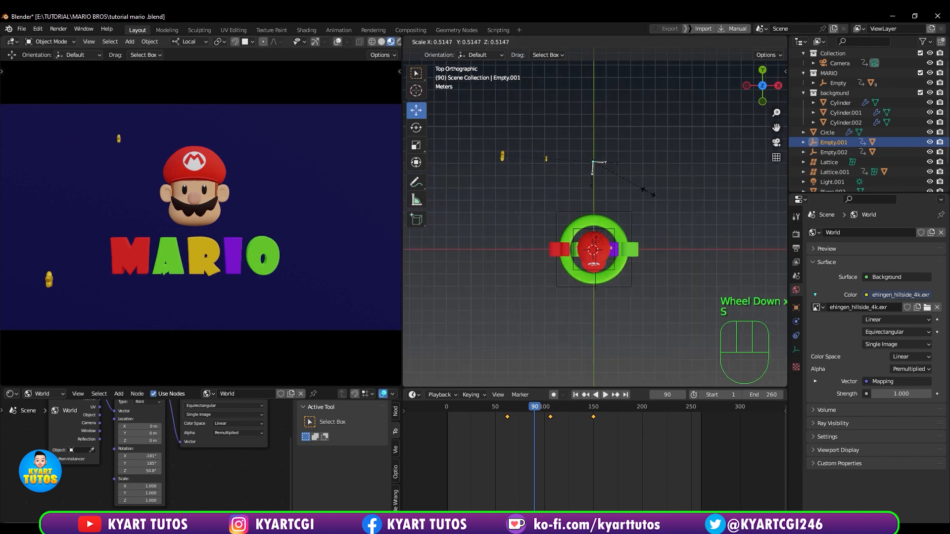
right_click(720, 231)
drag(538, 409, 525, 428)
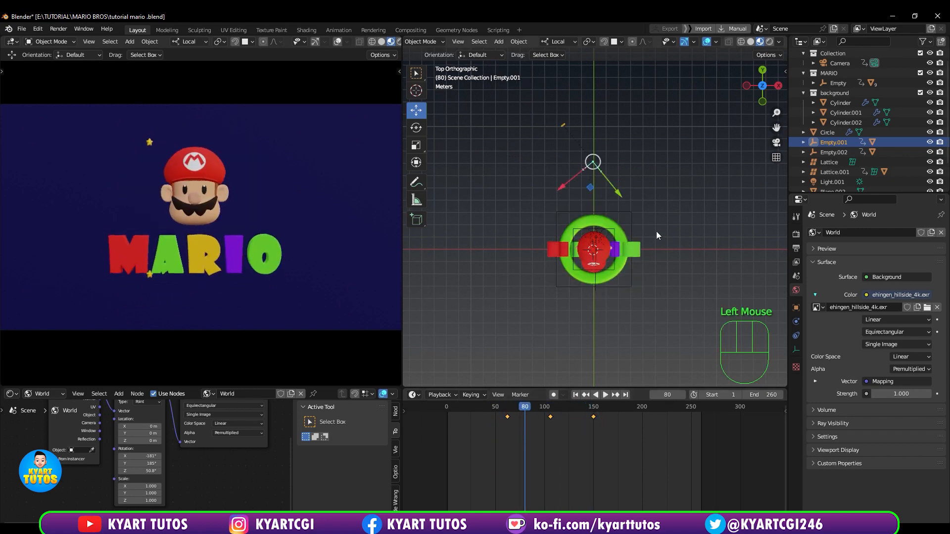
Review the animation from the front and return the timeline to frame 0
middle_drag(656, 231, 663, 132)
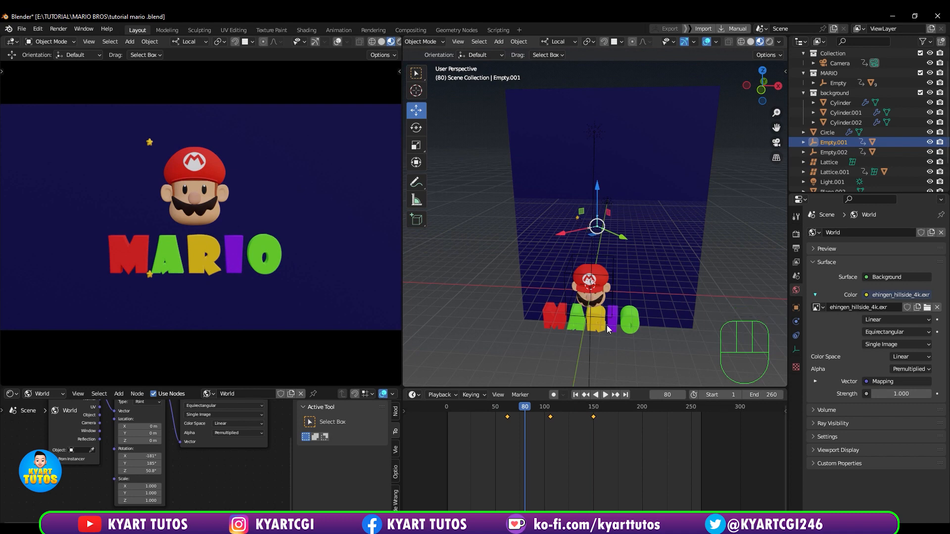
key(KP_1)
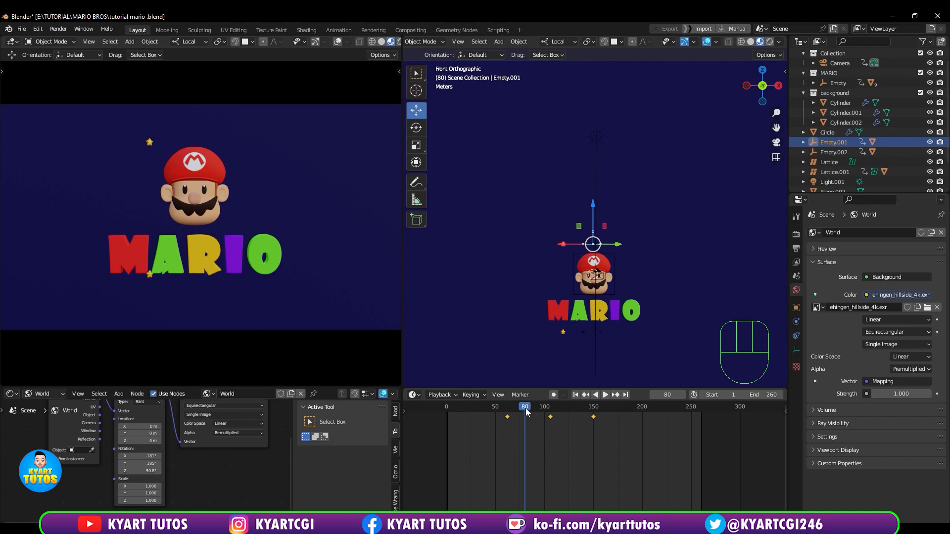
drag(525, 413, 453, 465)
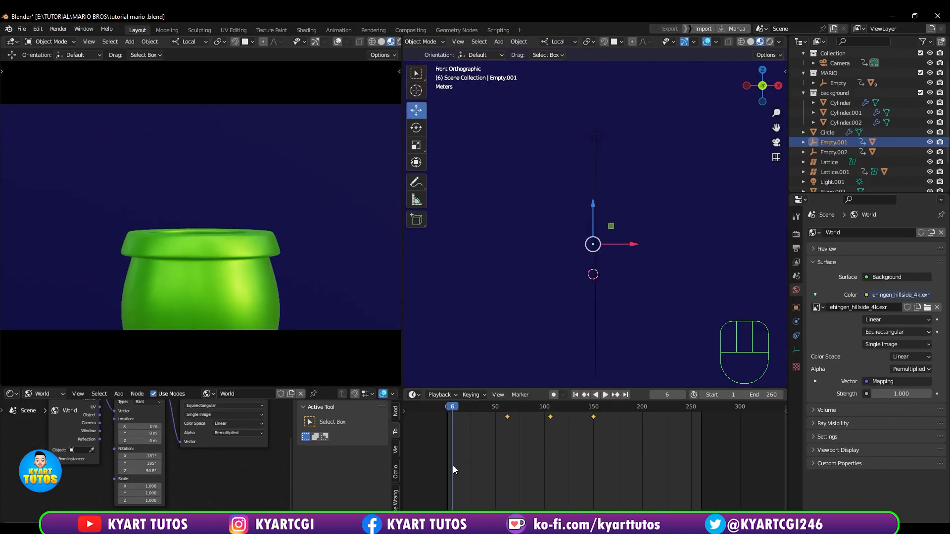
drag(453, 410, 448, 407)
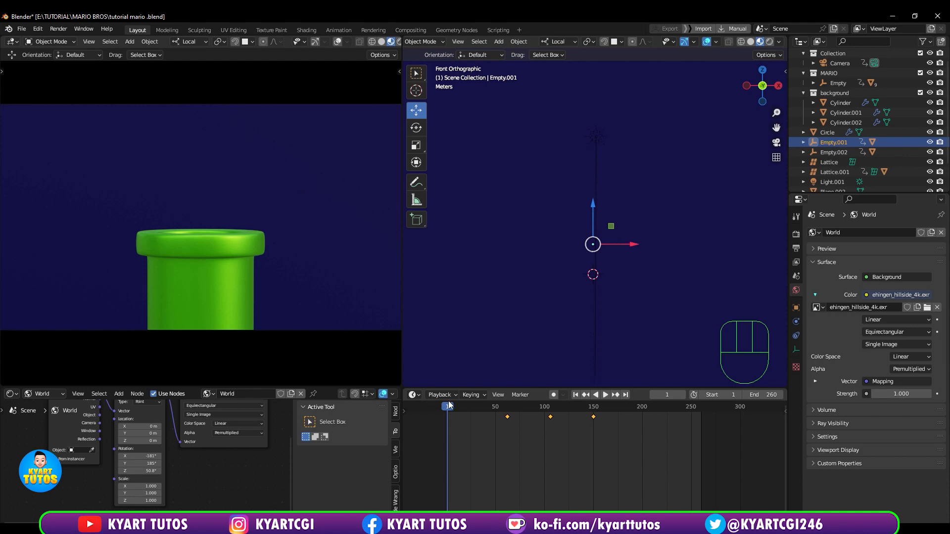
drag(449, 405, 446, 406)
Select the camera and show the Camera Shakify section of its settings
click(840, 63)
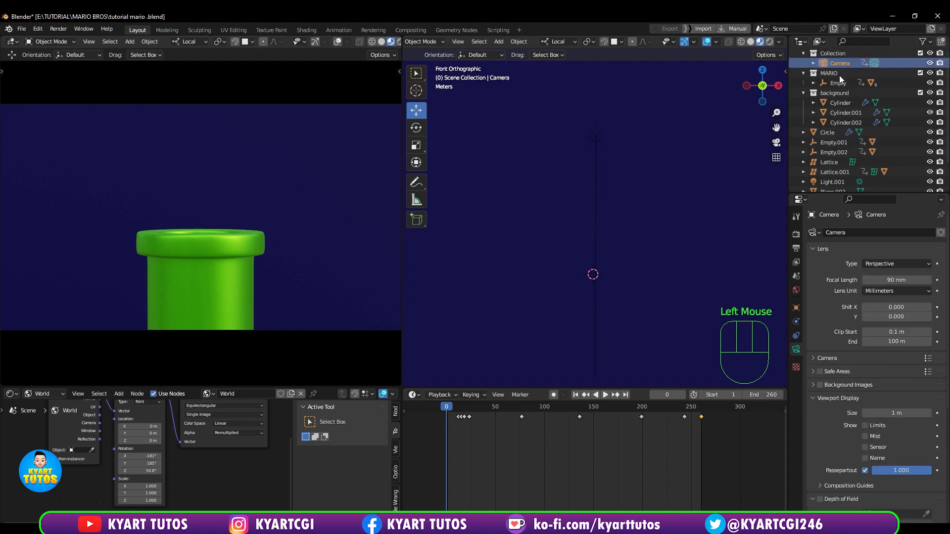
scroll(854, 375, down, 2)
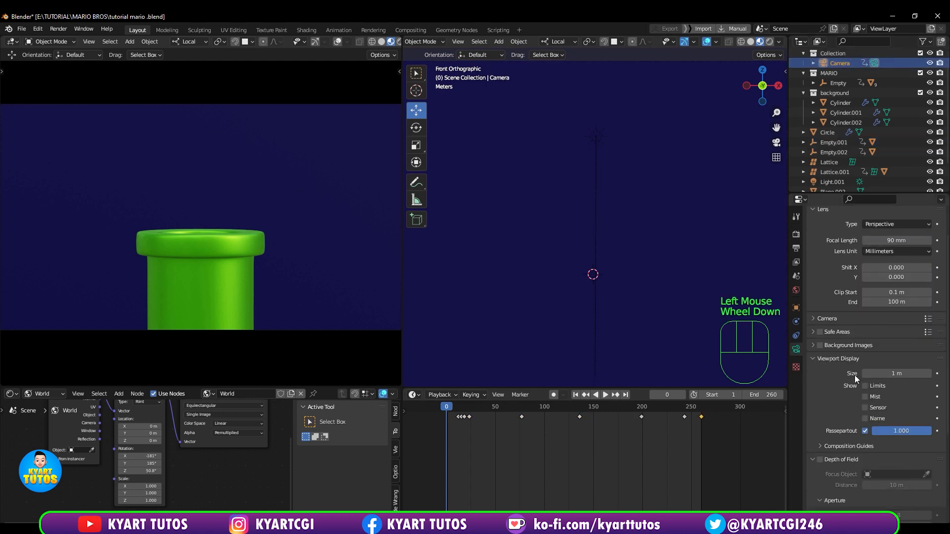
scroll(855, 378, down, 6)
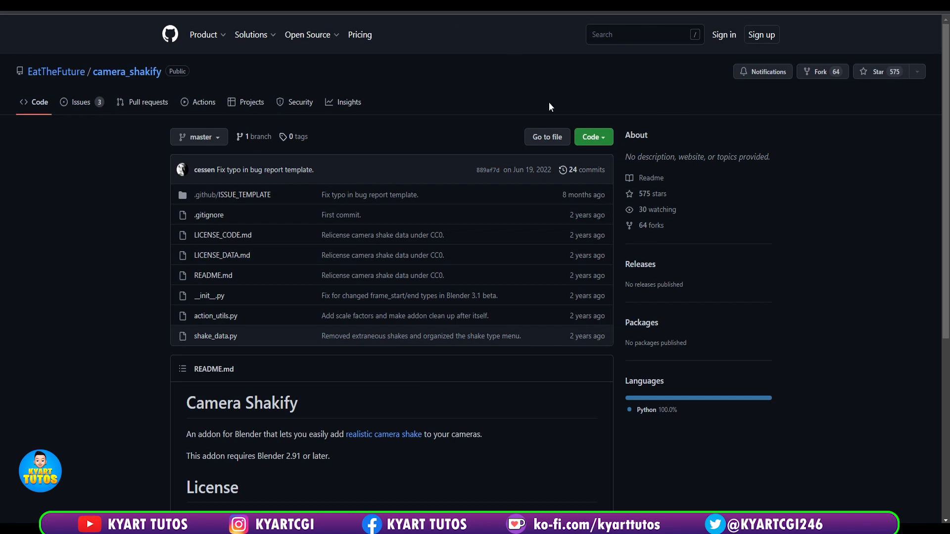
Check the camera_shakify download options on GitHub, then in Blender filter the add-ons by "camer" to find Camera Shakify
click(602, 140)
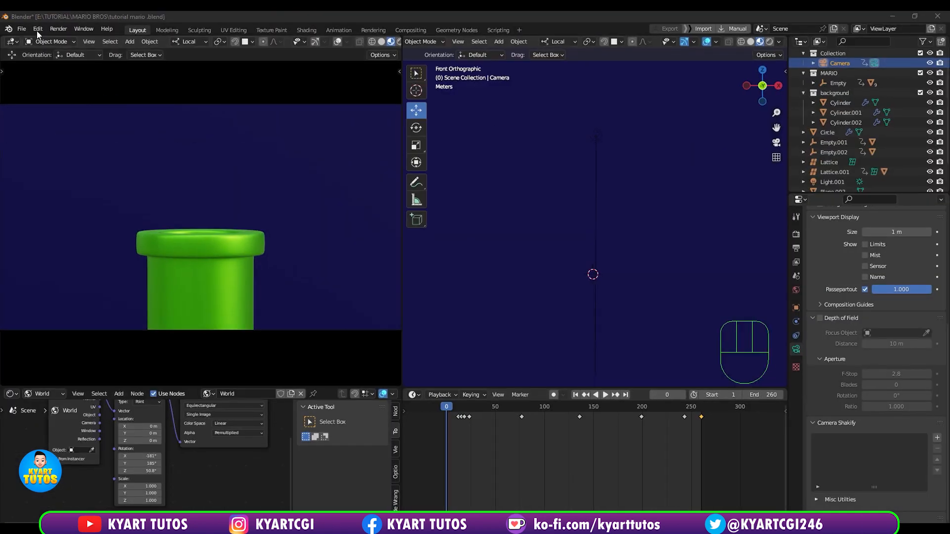
click(37, 29)
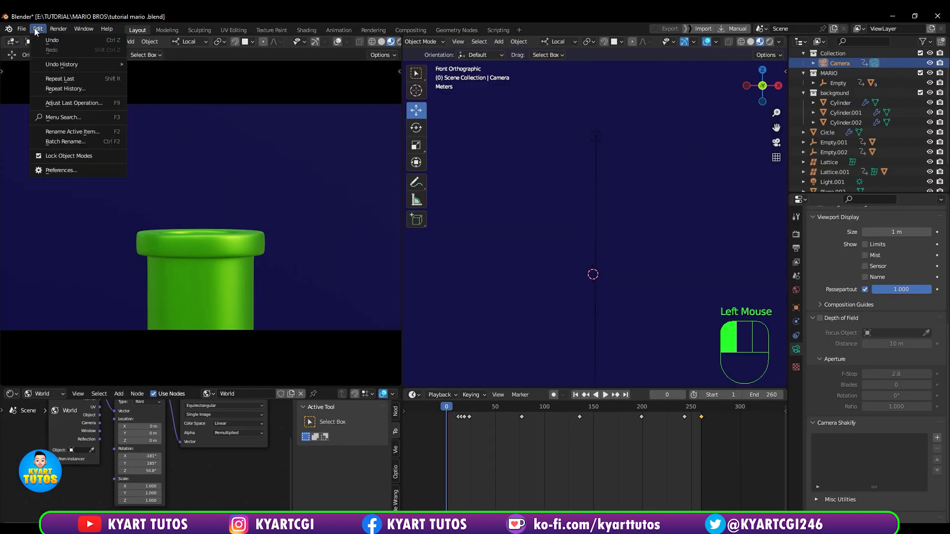
click(77, 169)
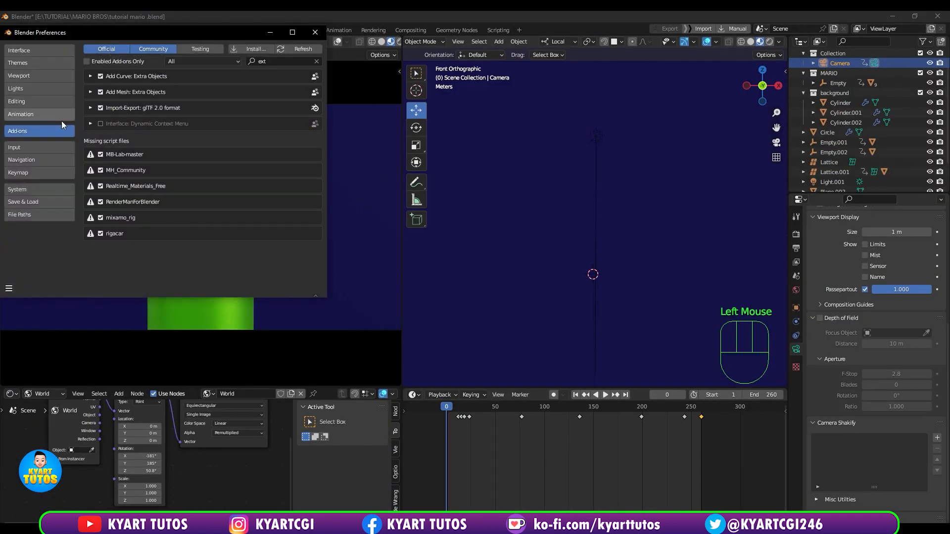
click(317, 62)
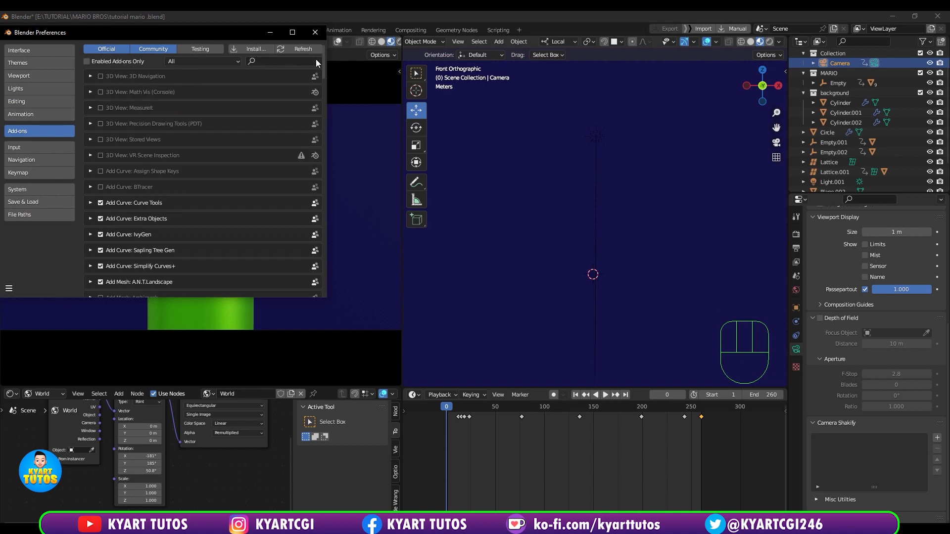
click(296, 60)
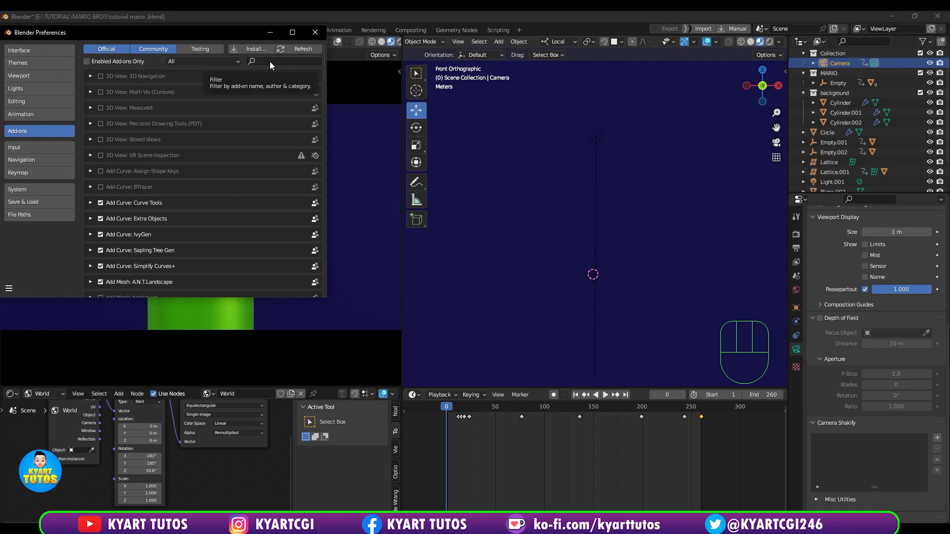
click(270, 61)
text(ca)
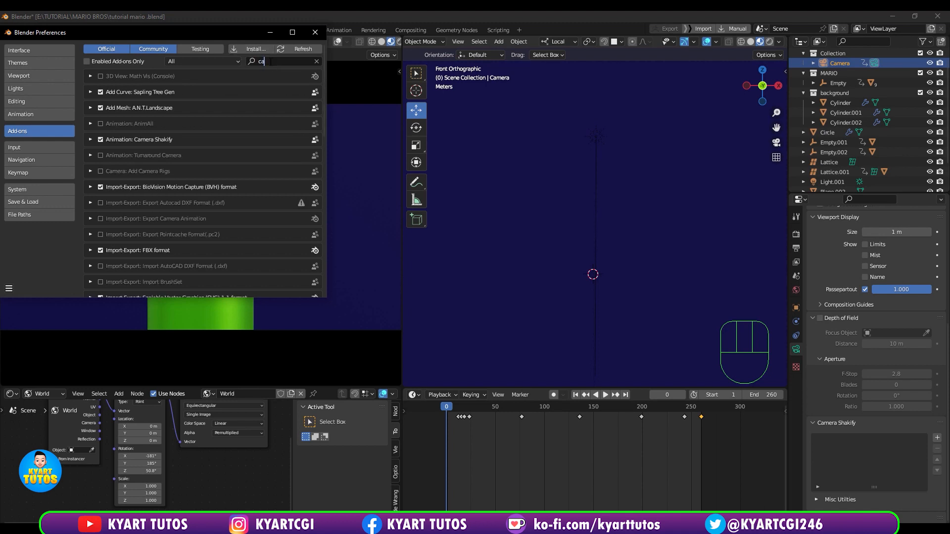
text(mer)
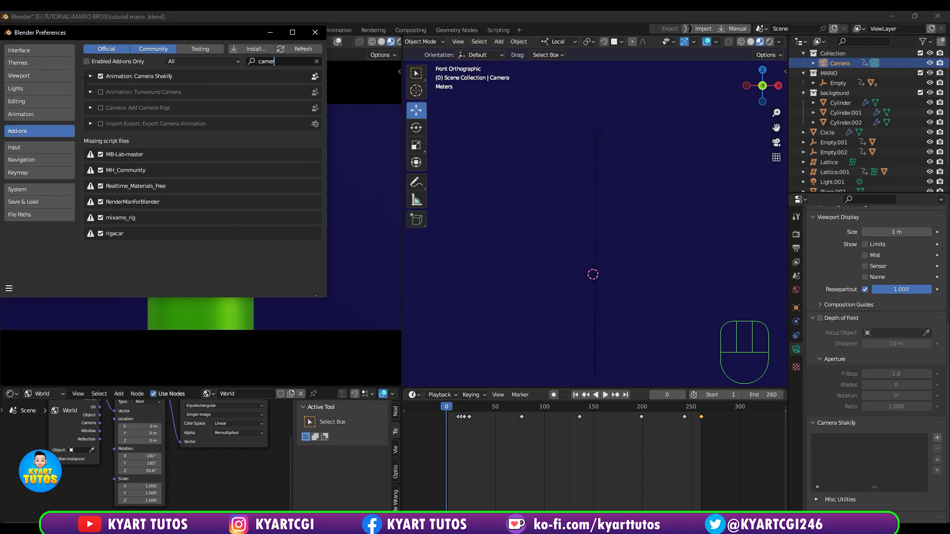
click(315, 32)
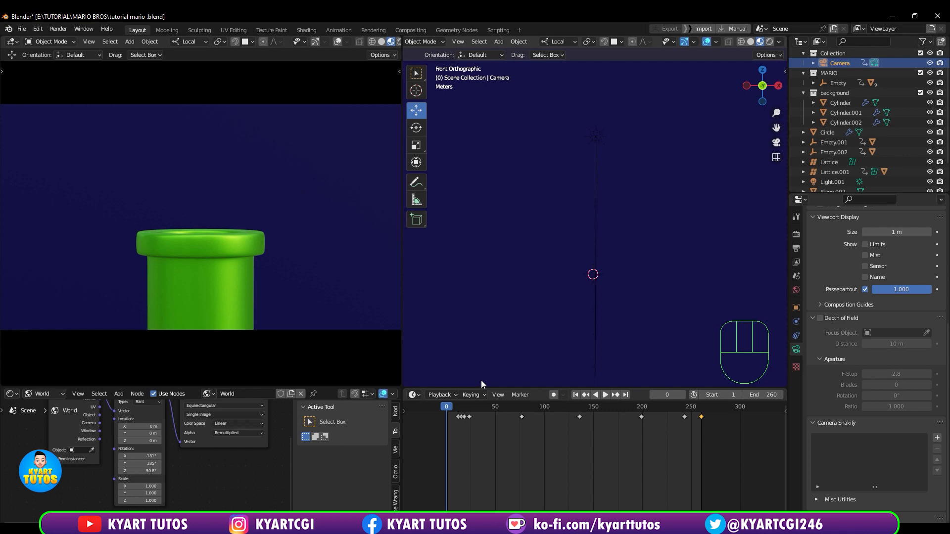
Select the camera at frame 0 and add a Camera Shakify shake of the default Investigation type
click(842, 66)
mouse_move(448, 408)
mouse_down()
mouse_move(502, 410)
mouse_move(446, 416)
mouse_up()
click(833, 63)
click(937, 438)
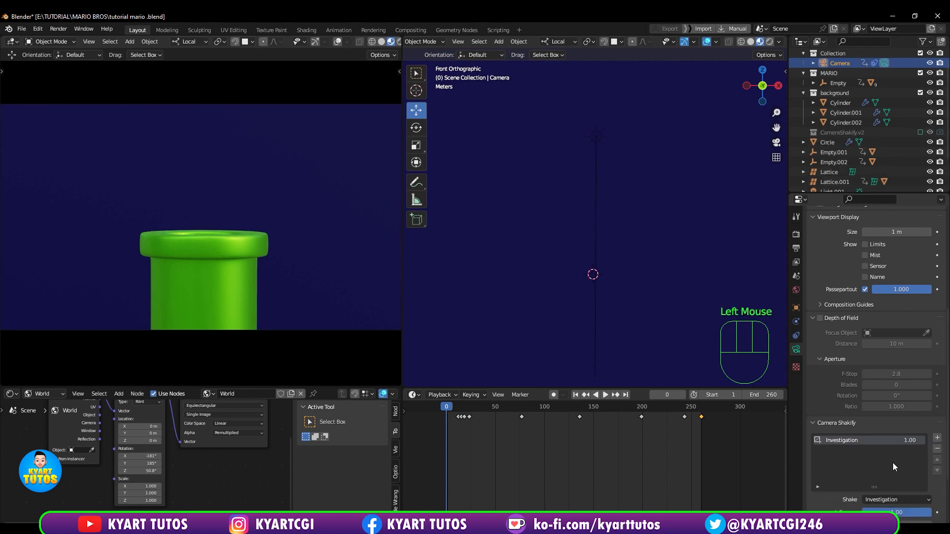
scroll(892, 467, down, 1)
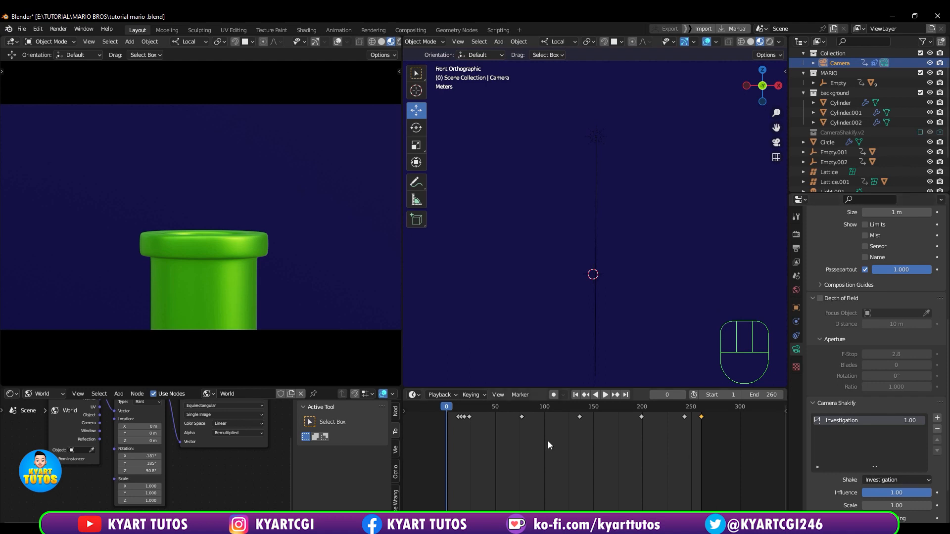
Play the animation and examine the camera's shaking motion in both the camera view and an angled perspective of the scene
key(space)
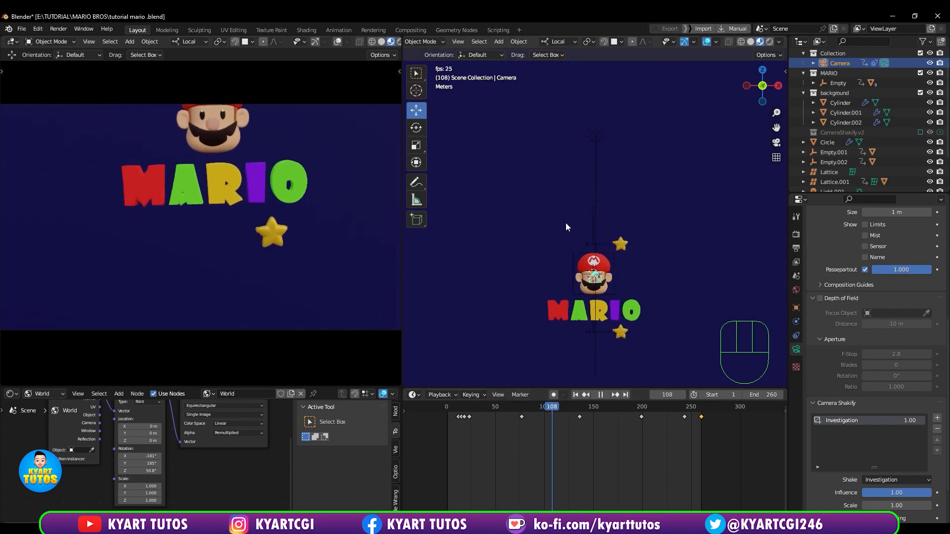
scroll(613, 262, down, 3)
middle_drag(613, 263, 503, 317)
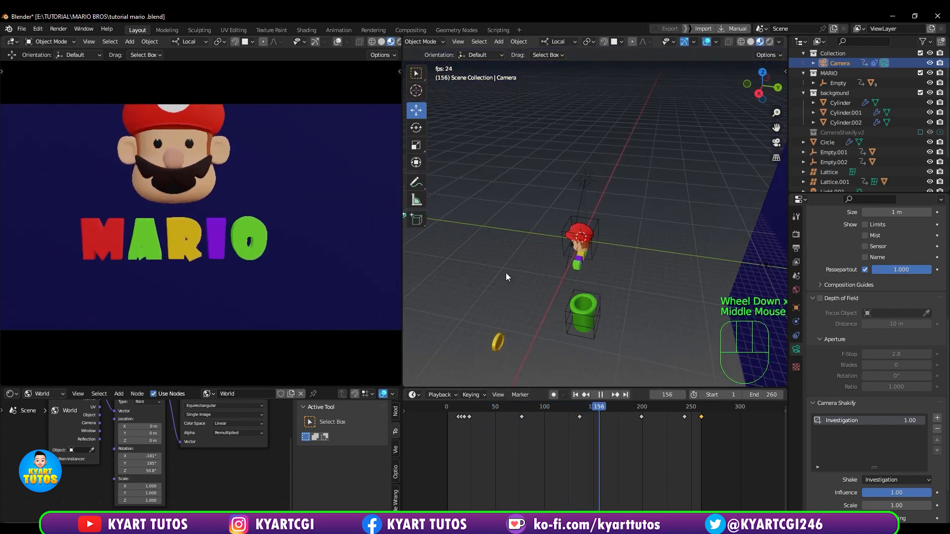
middle_drag(502, 241, 560, 250)
shift+middle_drag(559, 250, 622, 264)
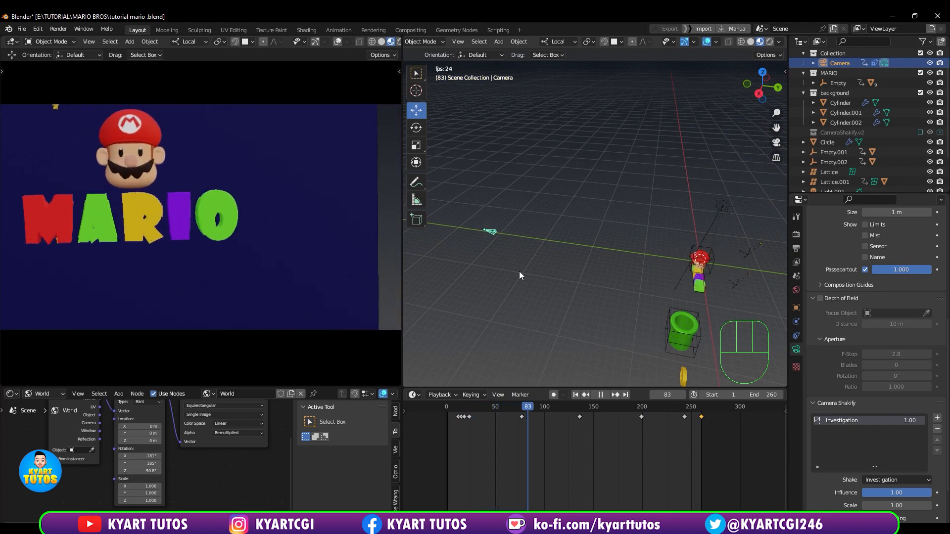
key(space)
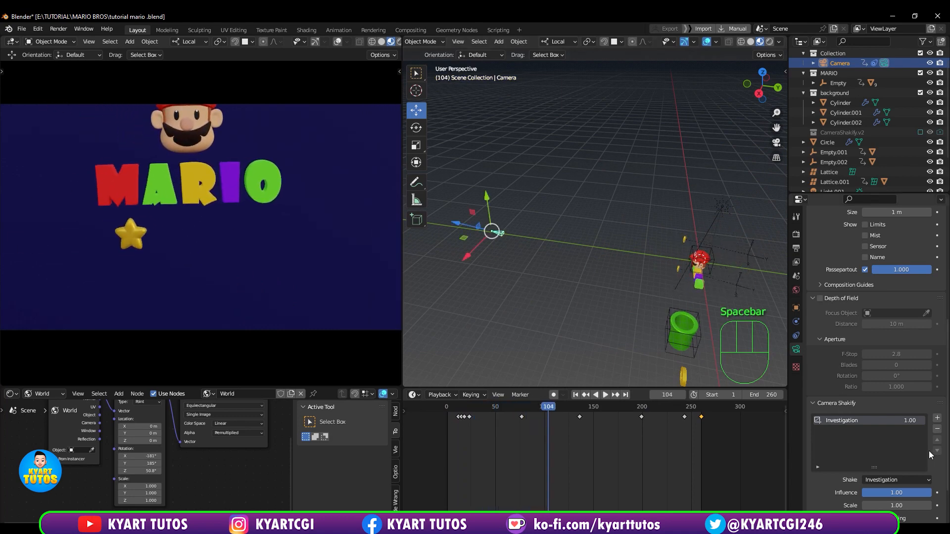
Change the camera's shake type to Spaceship Shake (2D) and play the animation from frame 0
scroll(908, 444, down, 3)
click(916, 423)
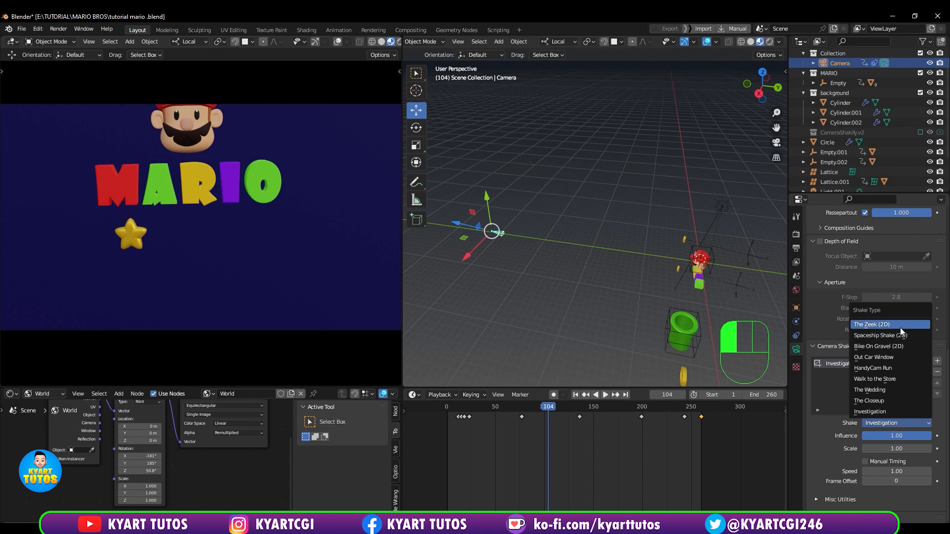
click(868, 336)
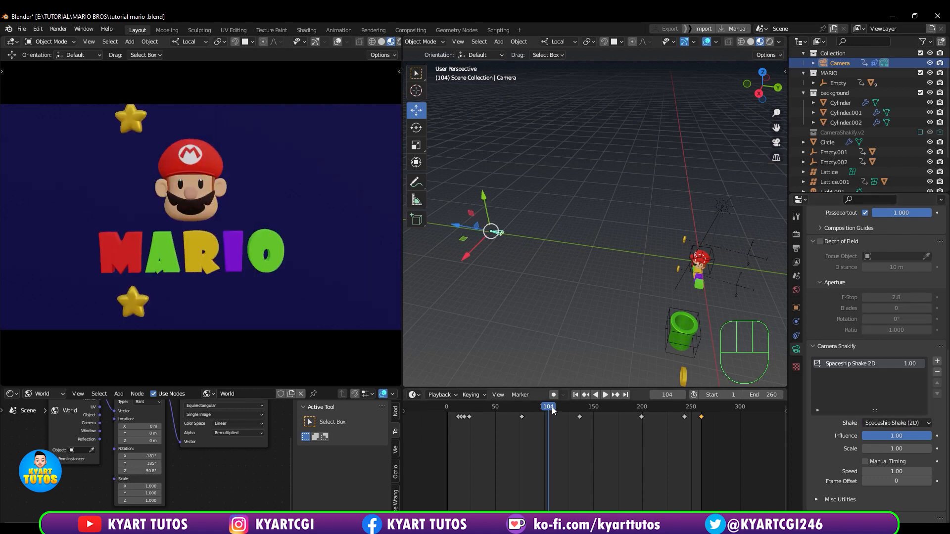
drag(551, 407, 445, 424)
key(space)
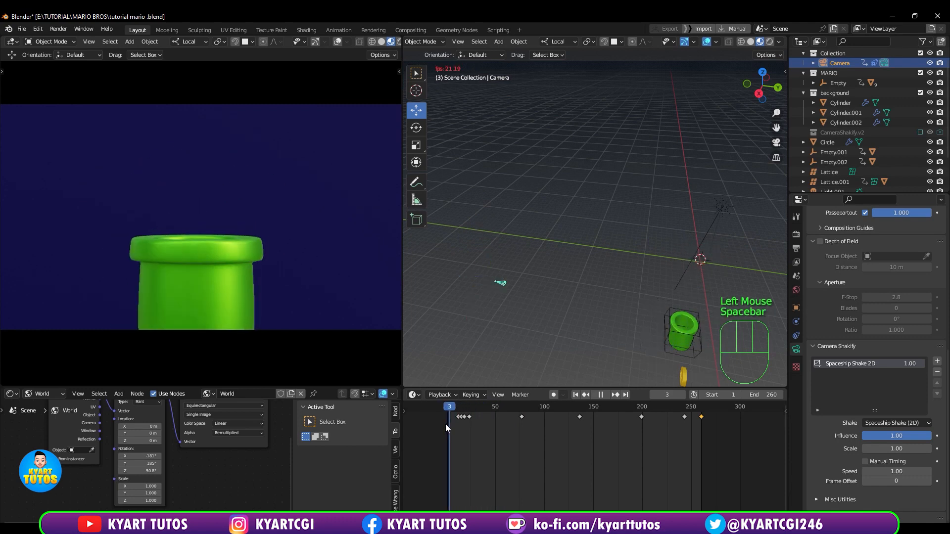